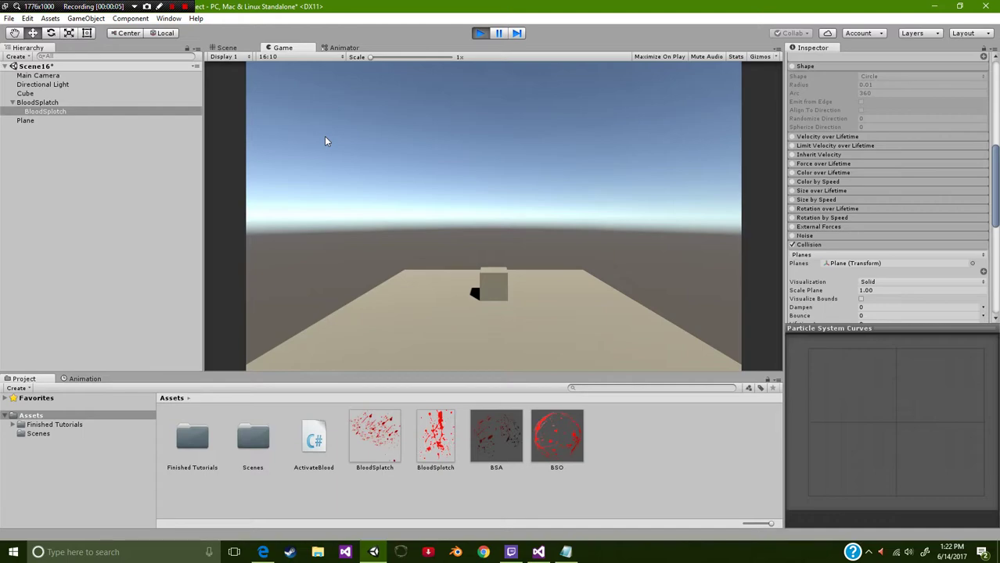
# Fire a red blood splatter burst over the cube, then bring up the ActivateBlood.cs script
pyautogui.click(354, 175)
pyautogui.click(538, 552)
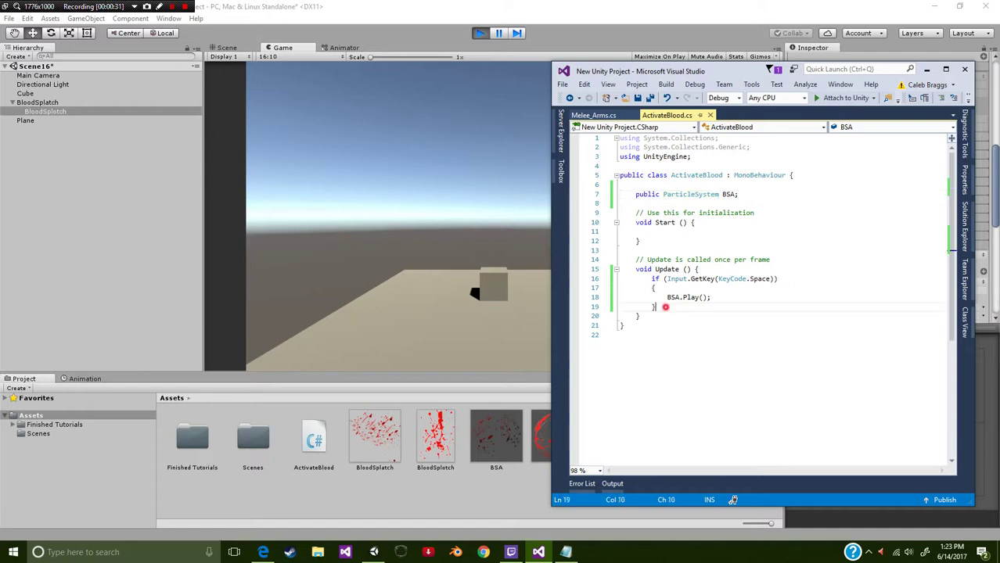
pyautogui.moveTo(657, 308); pyautogui.dragTo(652, 278)
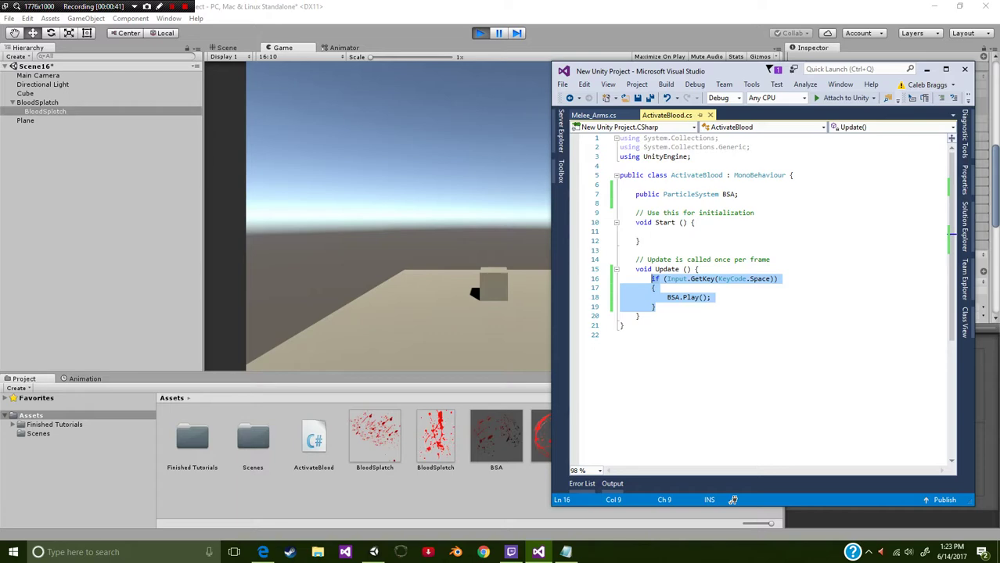
pyautogui.moveTo(741, 194); pyautogui.dragTo(619, 222)
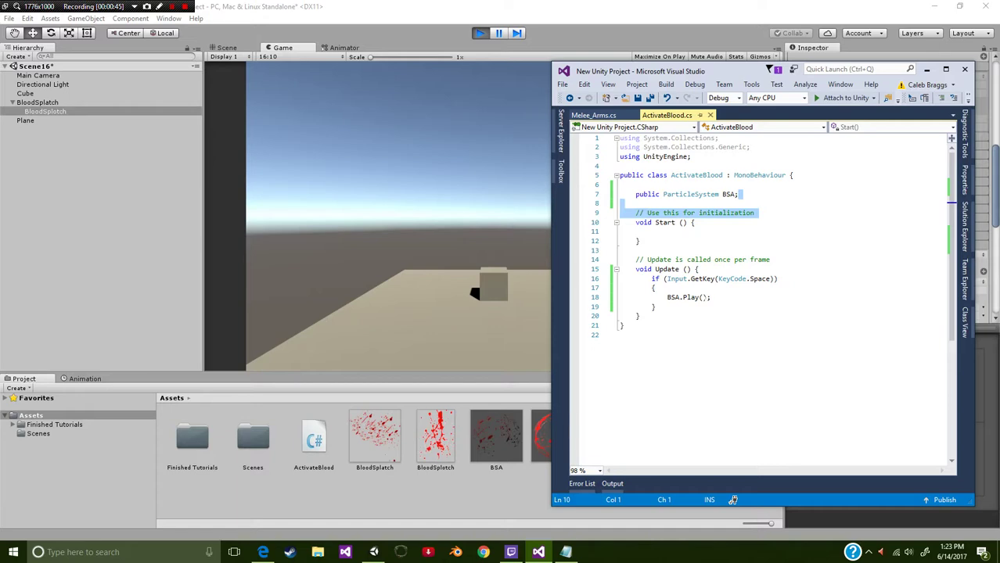
pyautogui.moveTo(710, 297); pyautogui.dragTo(613, 308)
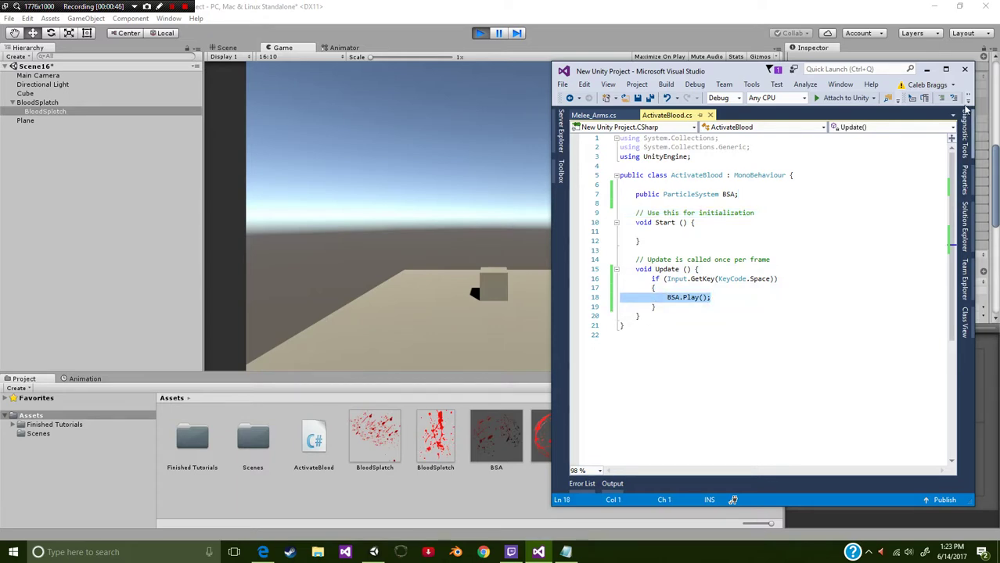
# Select the parent BloodSplatch in the Hierarchy, after briefly checking the child BloodSplotch settings
pyautogui.click(101, 150)
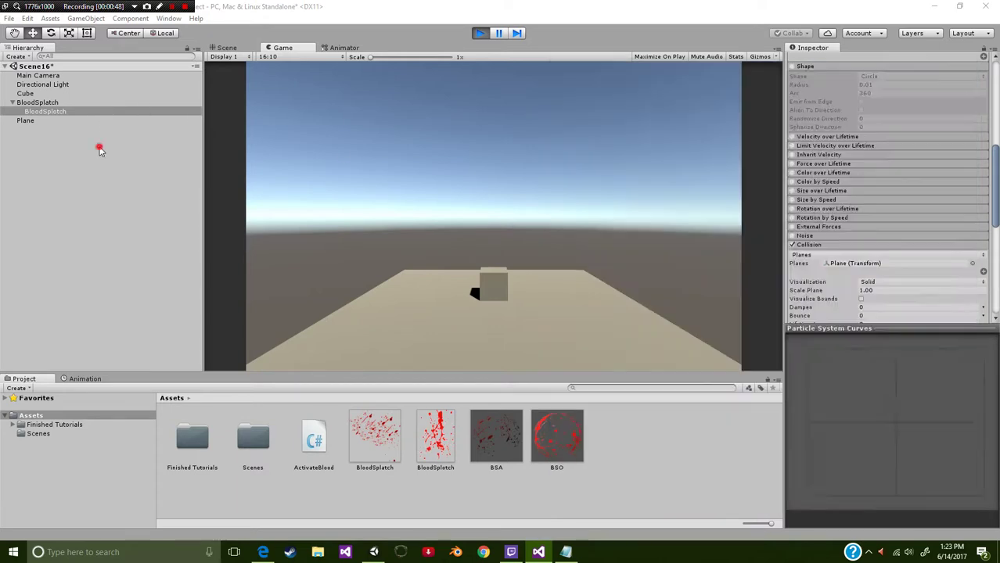
pyautogui.click(56, 104)
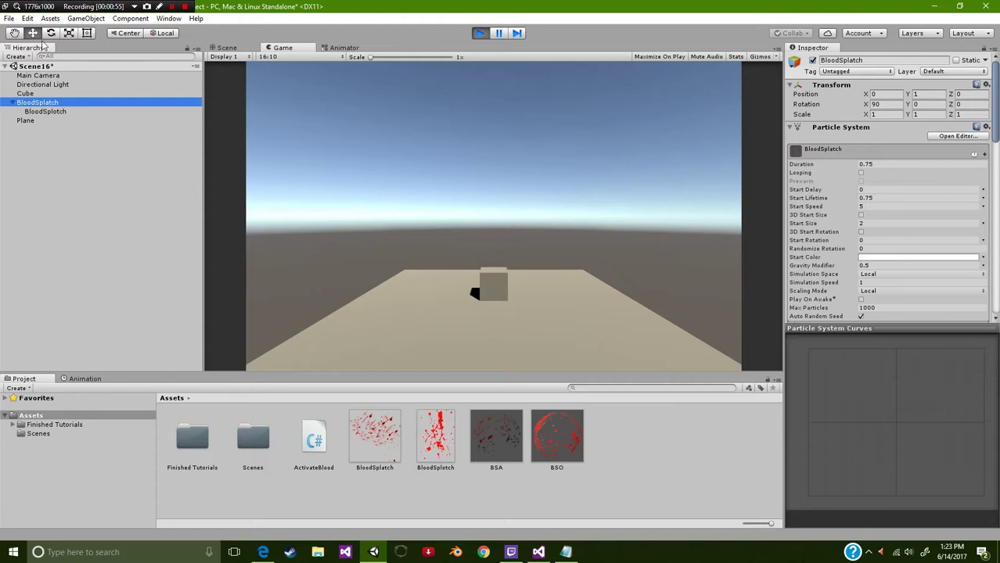
pyautogui.click(49, 112)
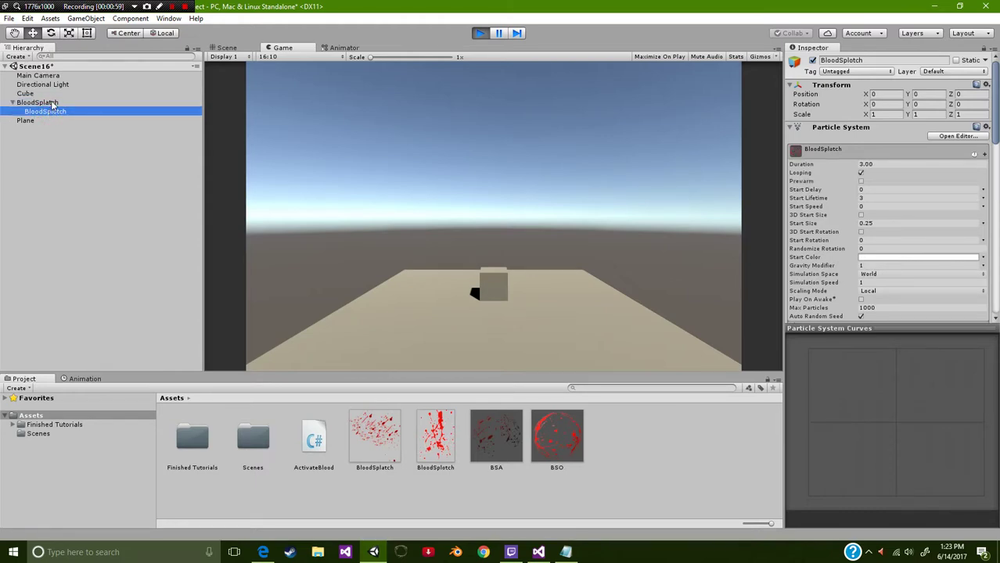
pyautogui.click(51, 102)
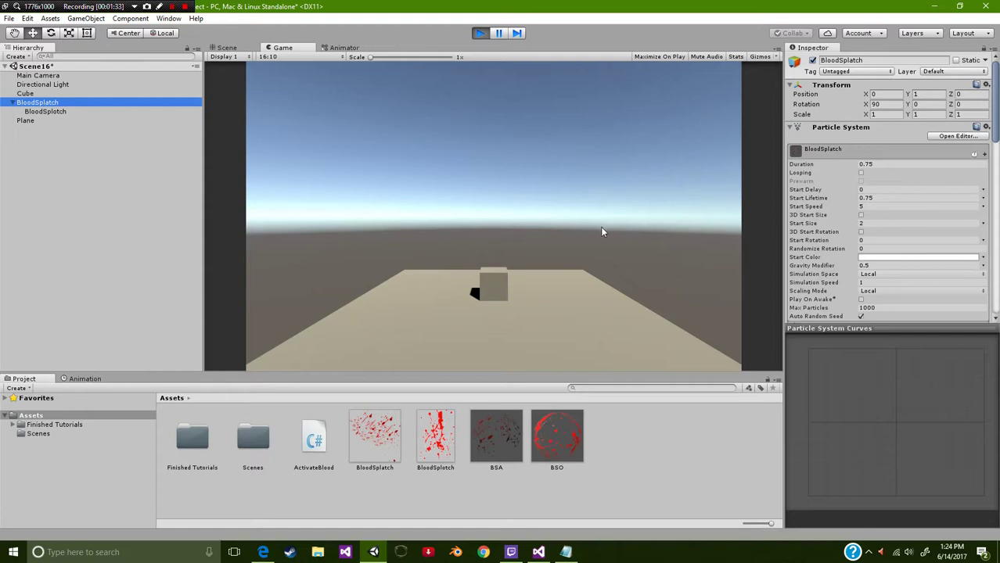
# Set BloodSplatch Start Speed to 2 and Start Size to 1, test-firing a burst after each
pyautogui.click(894, 207)
pyautogui.write('2')
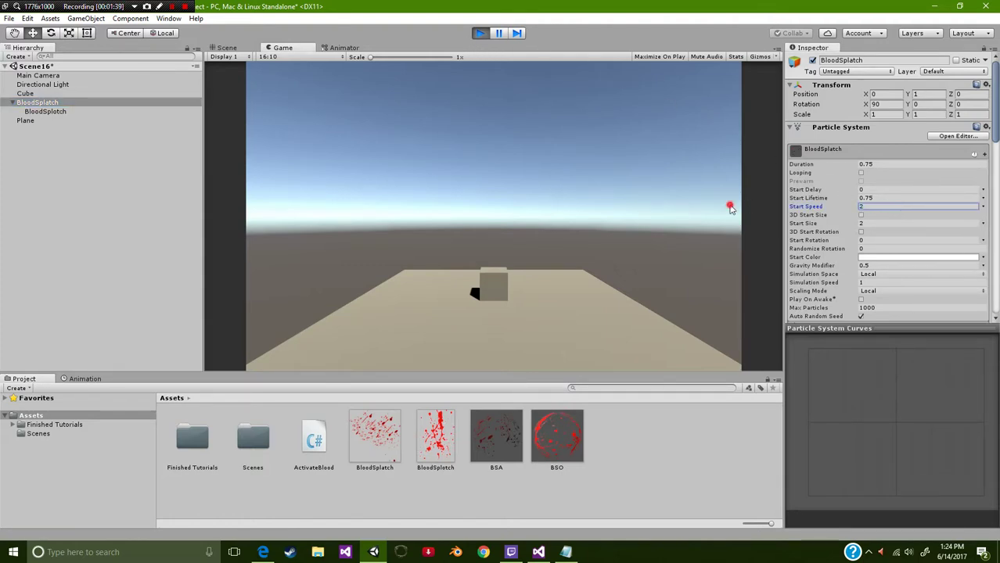
pyautogui.click(728, 208)
pyautogui.click(724, 209)
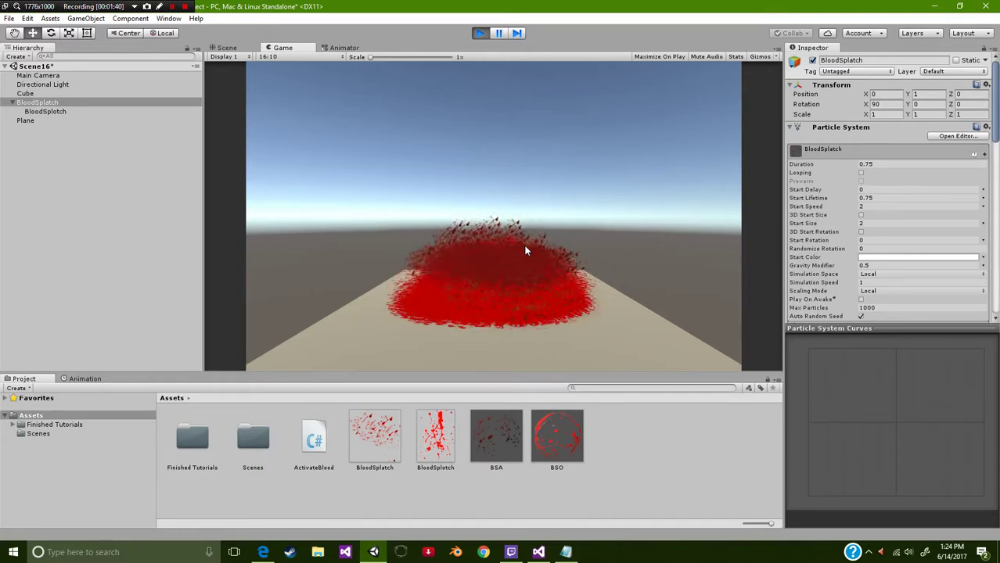
pyautogui.click(869, 225)
pyautogui.write('1')
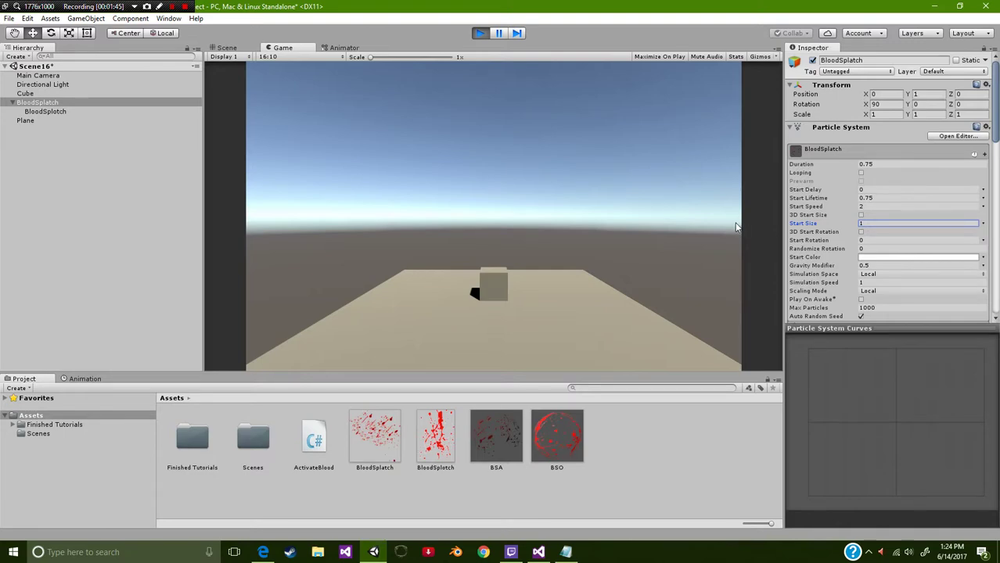
pyautogui.click(727, 227)
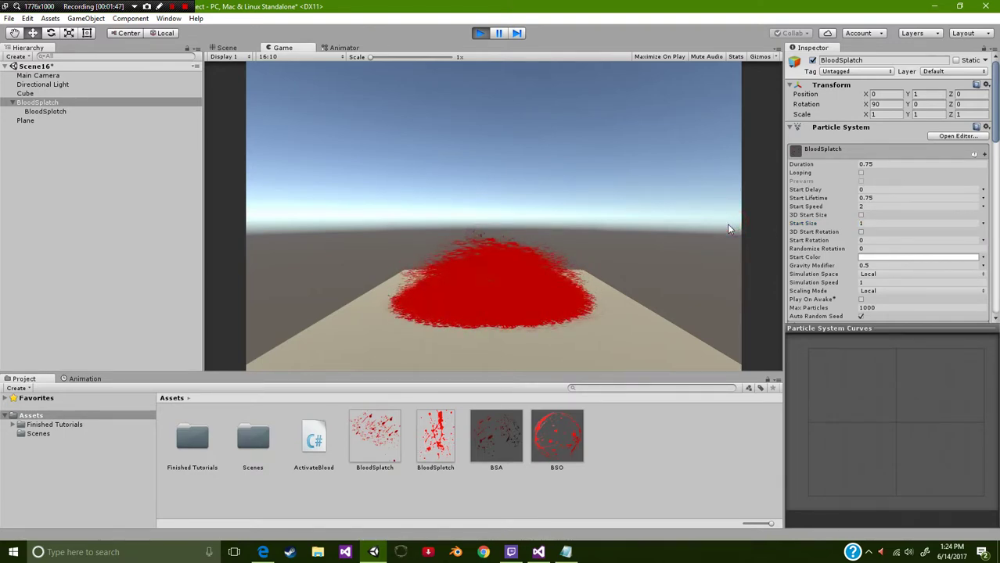
pyautogui.scroll(-4, 877, 241)
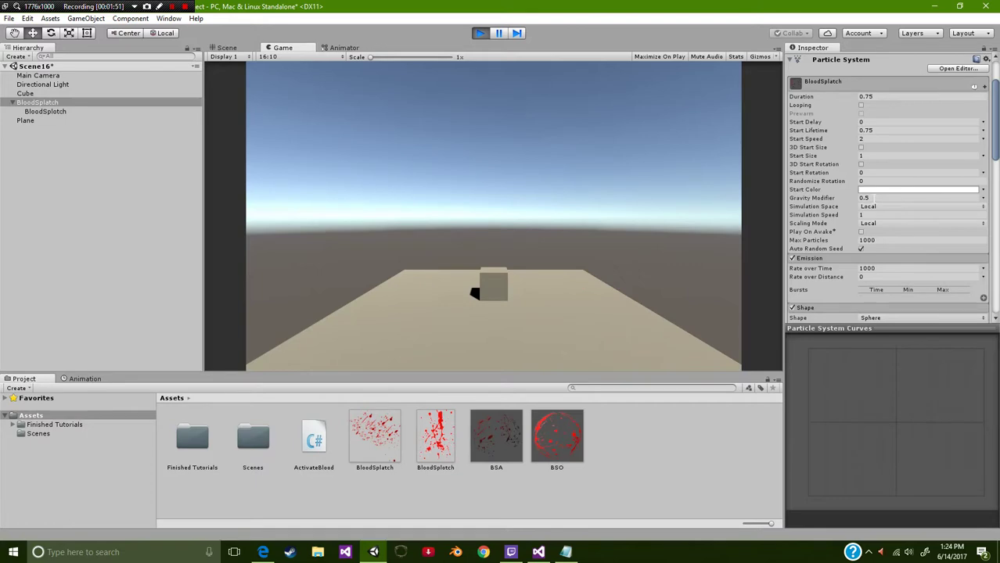
pyautogui.click(869, 198)
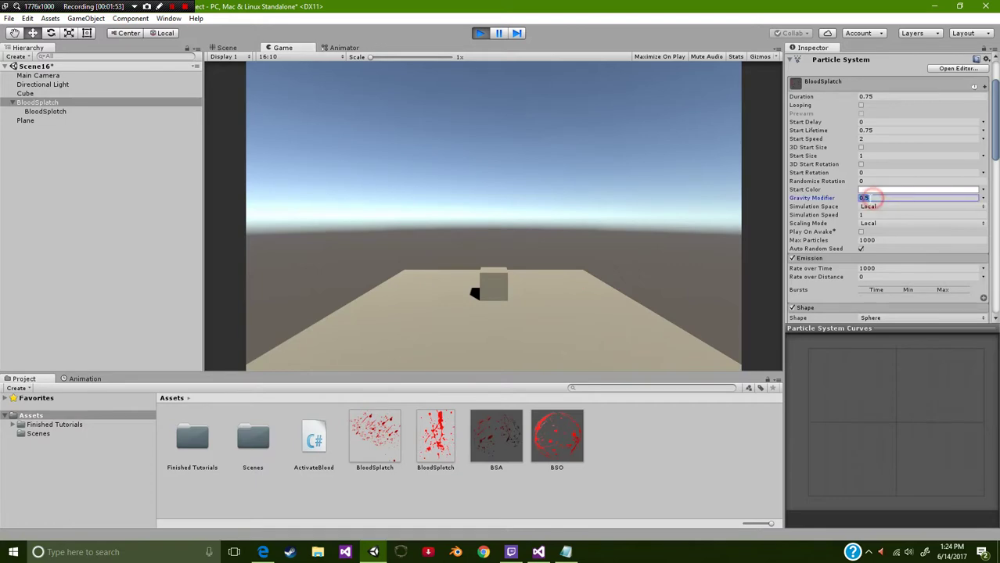
pyautogui.write('5')
pyautogui.press('Return')
pyautogui.click(670, 202)
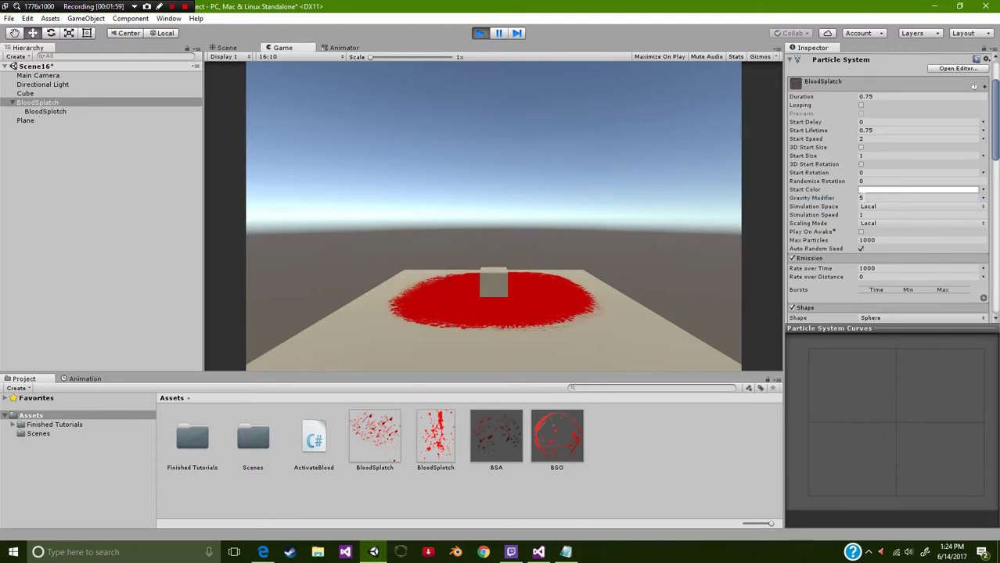
pyautogui.click(864, 198)
pyautogui.write('10')
pyautogui.click(663, 174)
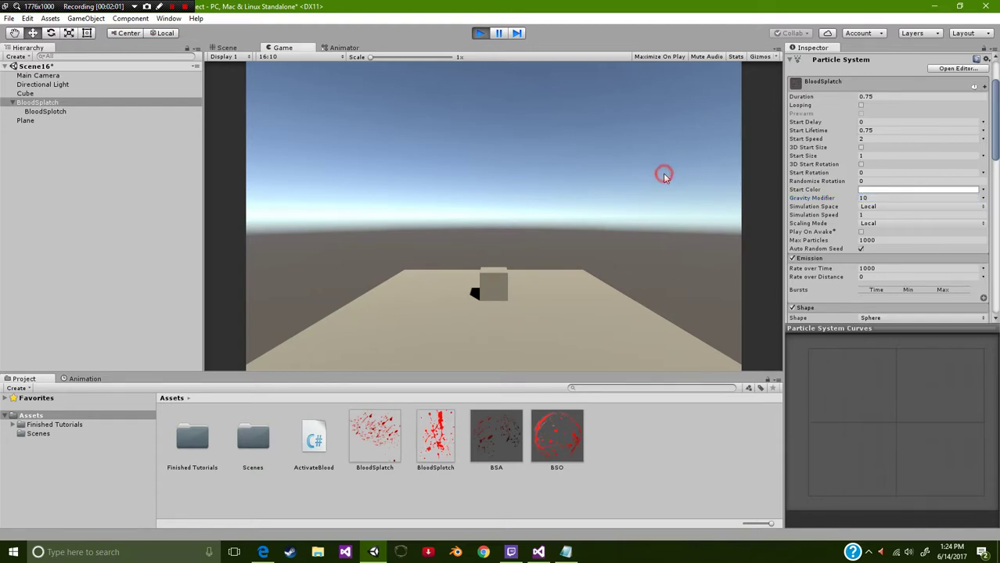
pyautogui.click(872, 198)
pyautogui.write('1')
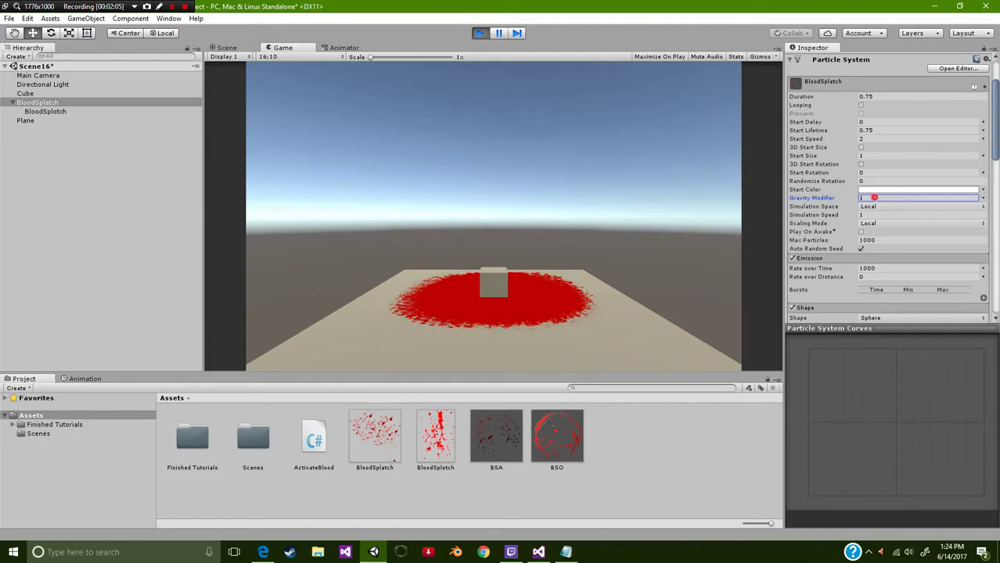
pyautogui.write('0.1')
pyautogui.click(591, 204)
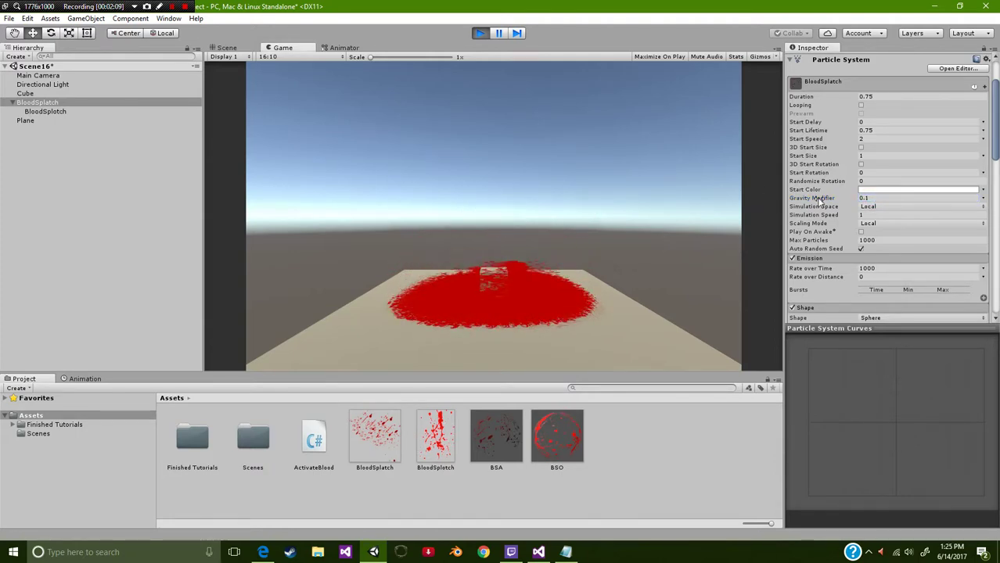
pyautogui.click(870, 198)
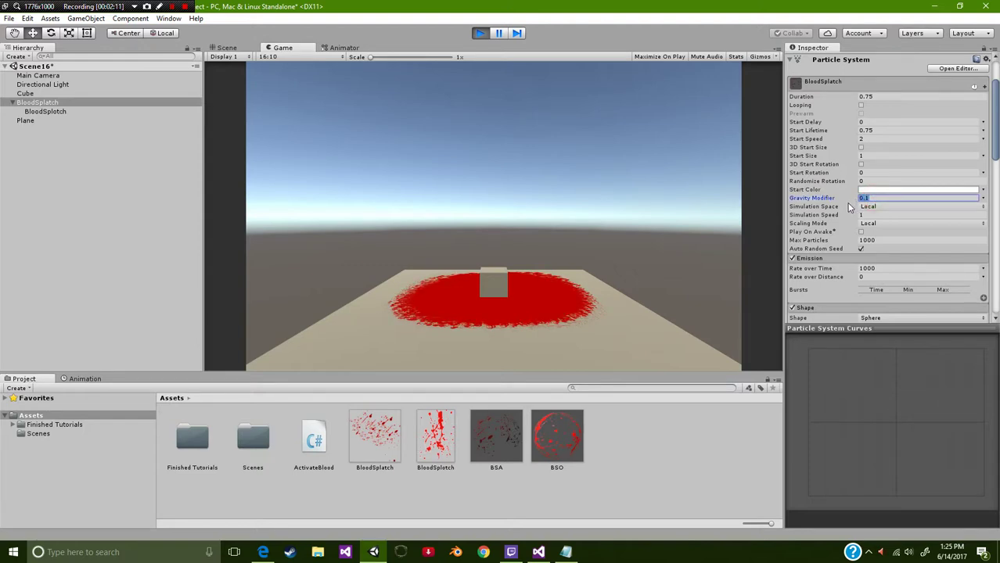
pyautogui.write('0.5')
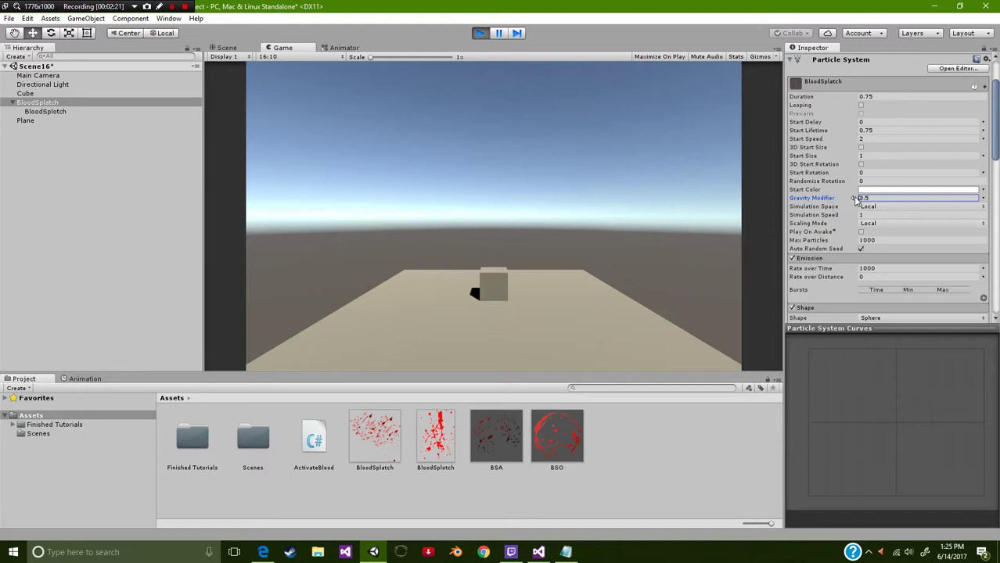
pyautogui.click(864, 207)
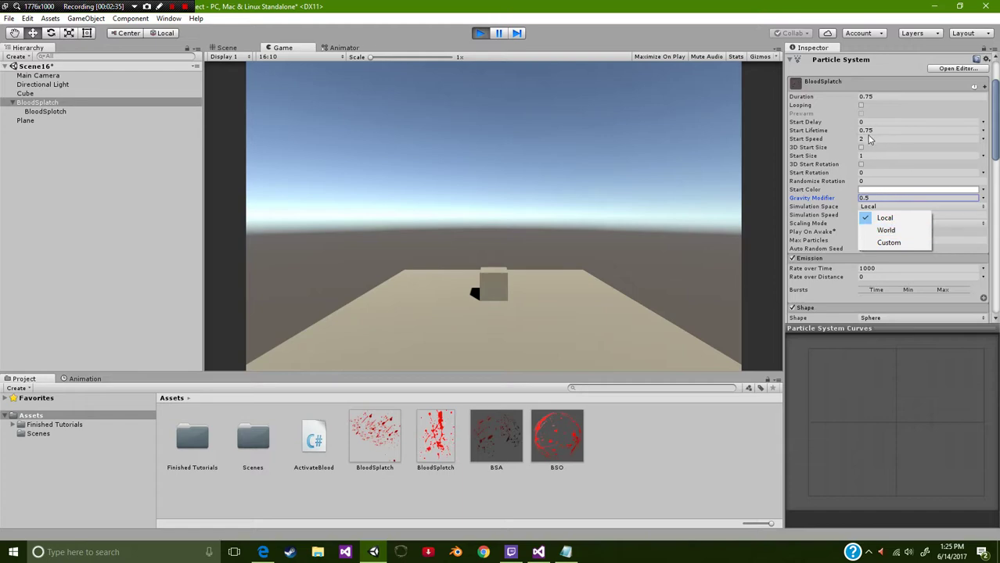
# Change BloodSplatch's Simulation Space from Local to World
pyautogui.click(907, 234)
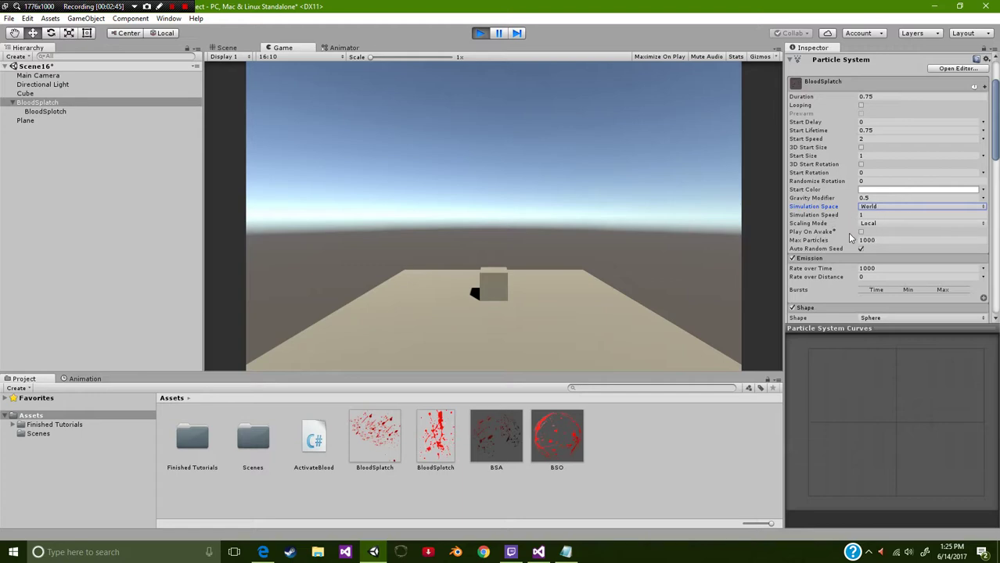
pyautogui.scroll(-3, 860, 233)
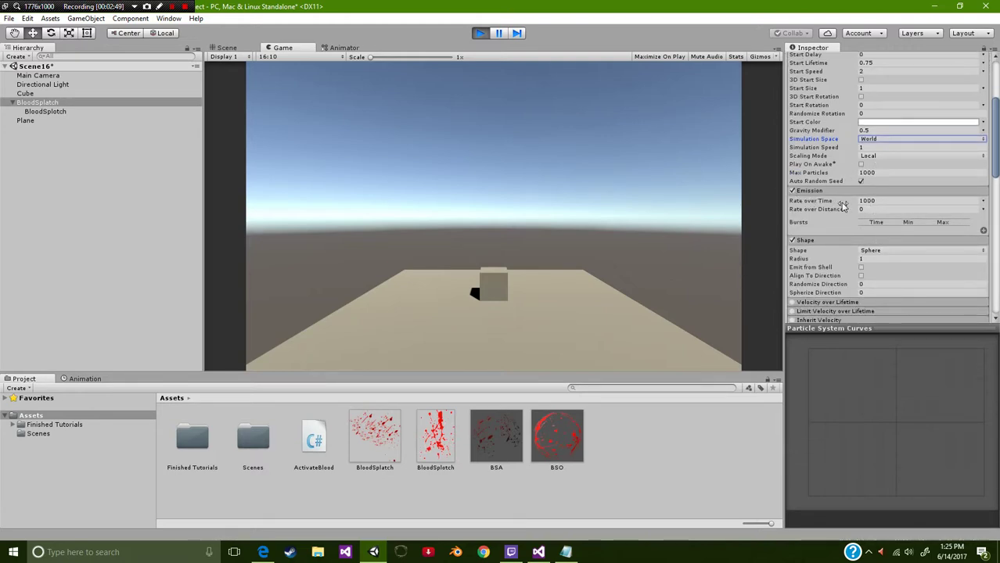
# Set the BloodSplatch emission Rate over Time to 100
pyautogui.click(866, 201)
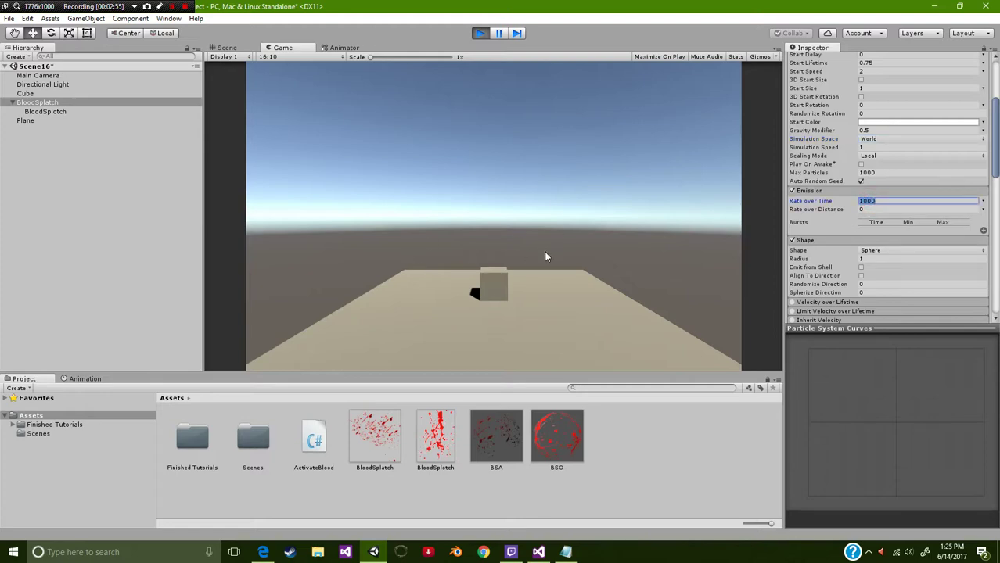
pyautogui.write('100')
pyautogui.click(495, 283)
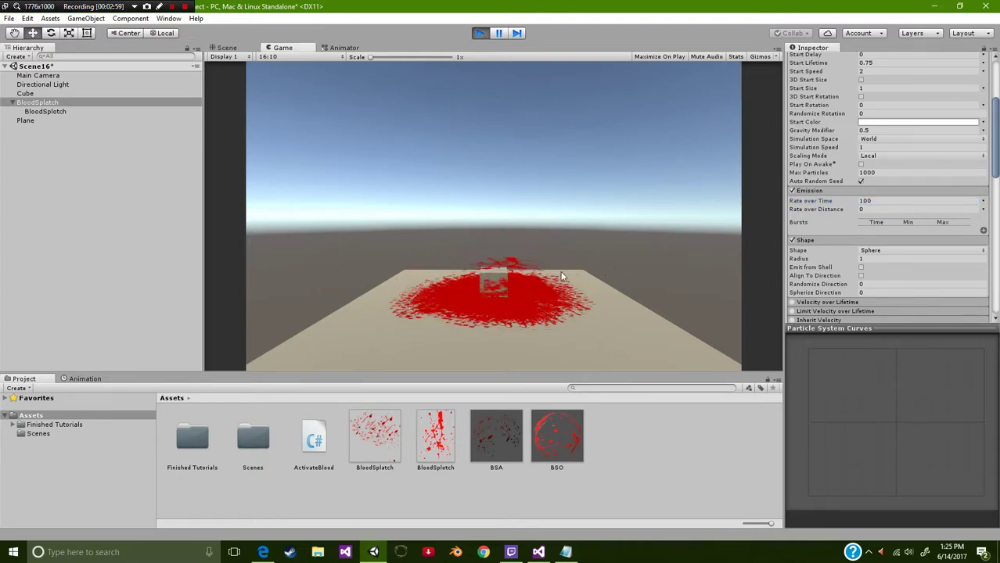
# Keep the BloodSplatch emitter Shape set to Sphere
pyautogui.click(875, 201)
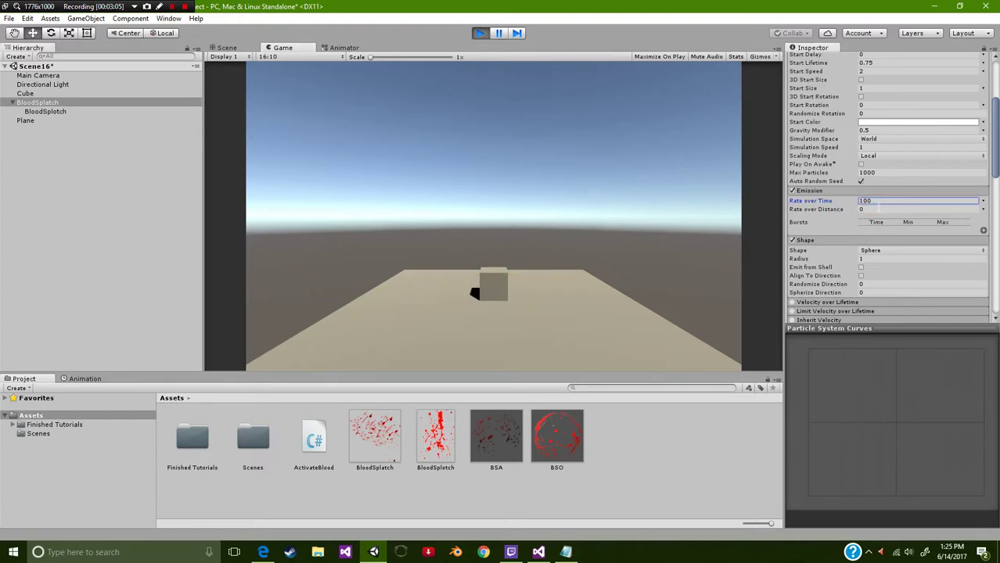
pyautogui.scroll(-4, 879, 208)
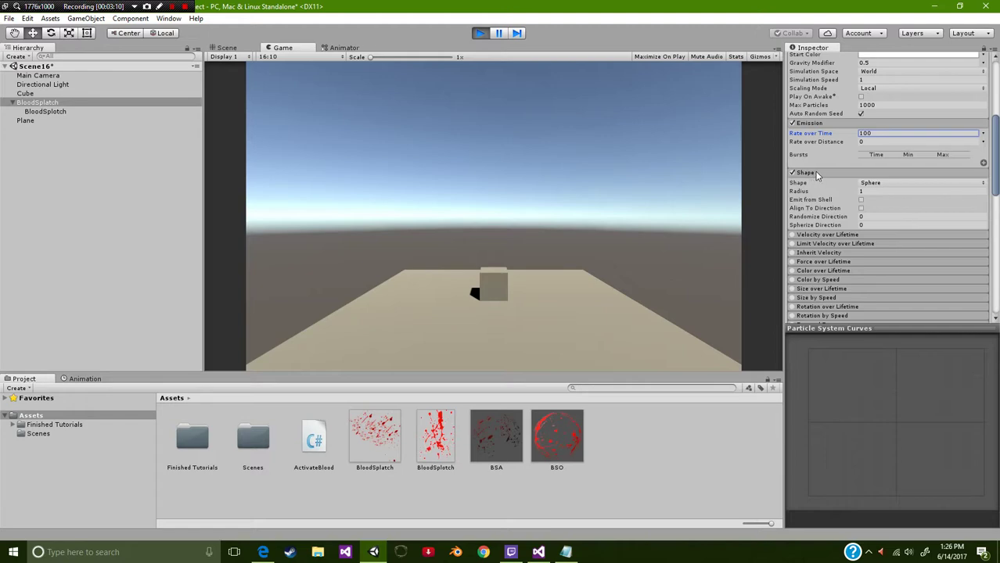
pyautogui.click(903, 183)
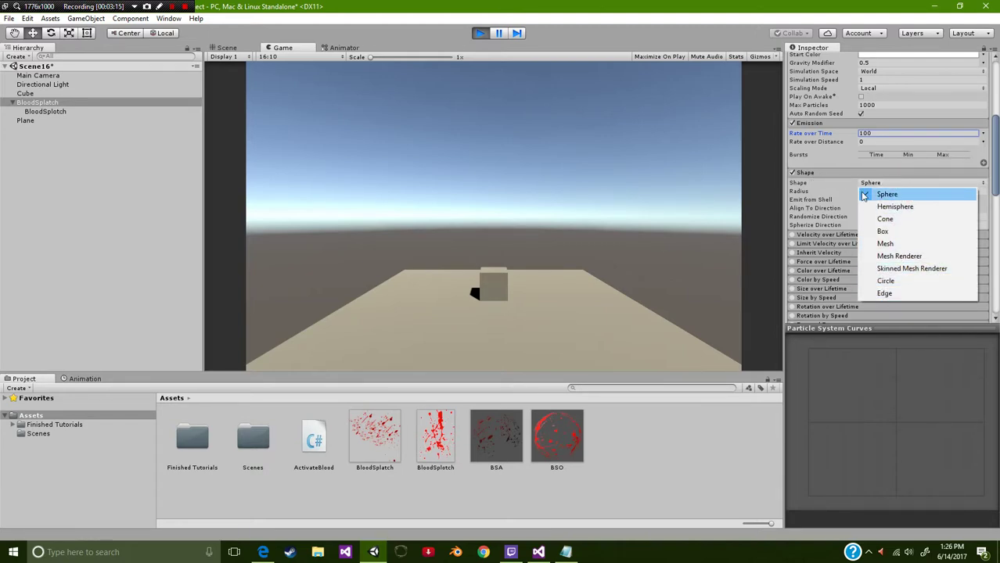
pyautogui.click(887, 194)
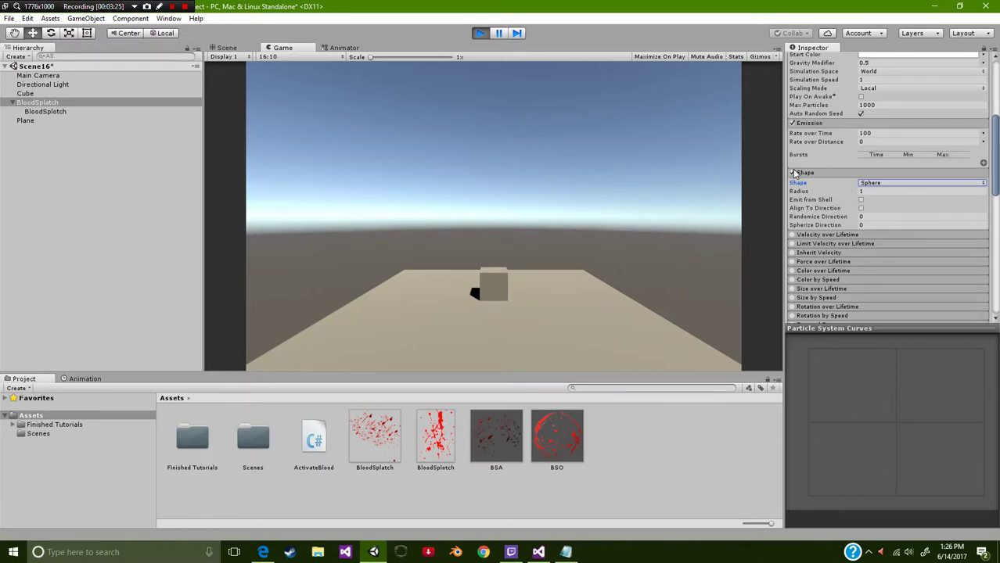
pyautogui.click(833, 172)
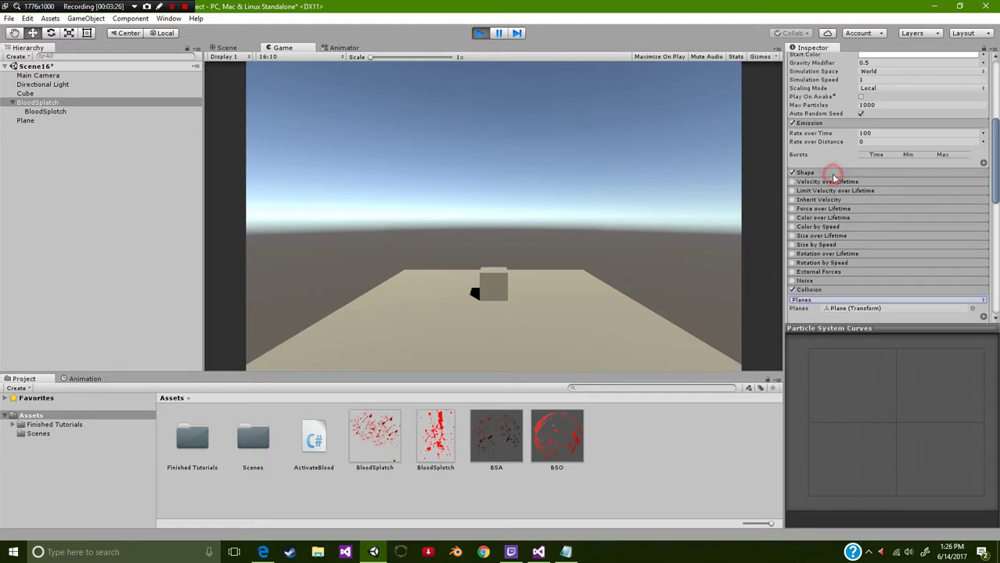
pyautogui.scroll(-2, 831, 182)
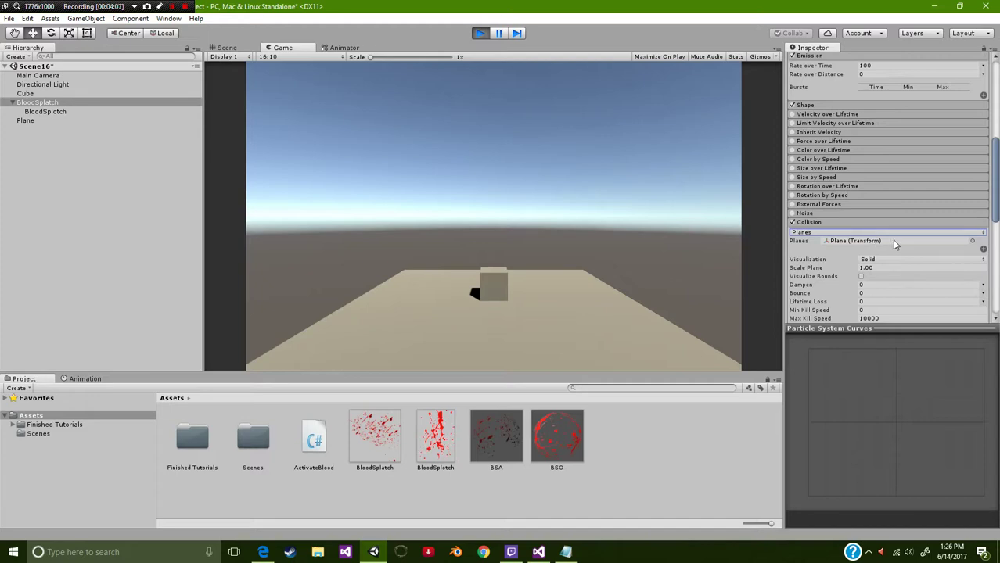
pyautogui.click(840, 232)
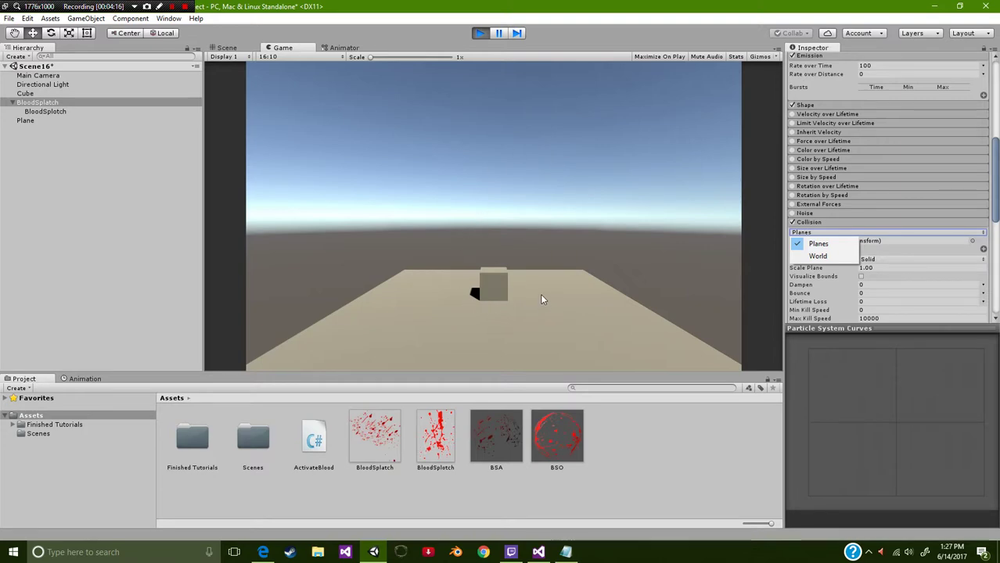
pyautogui.click(512, 136)
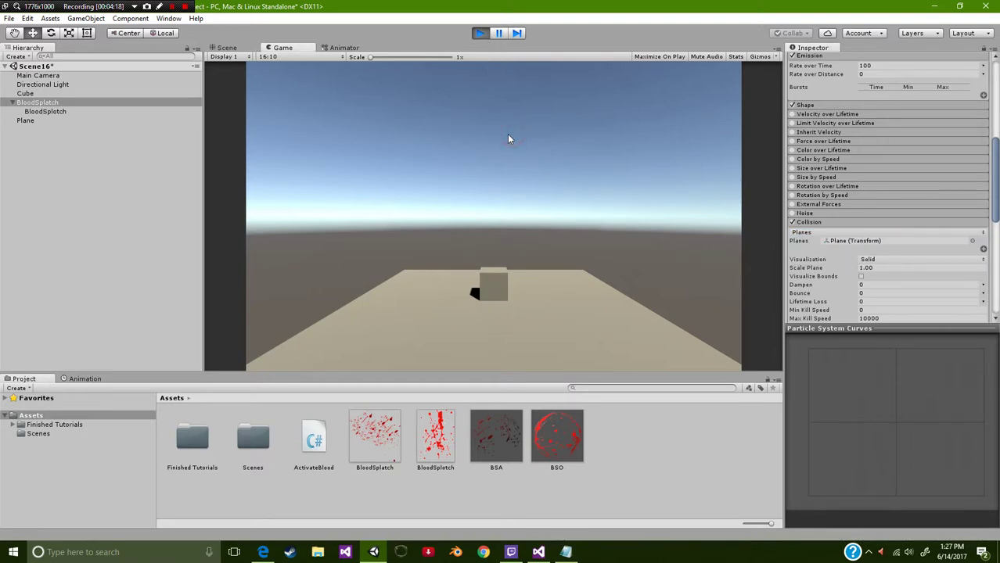
pyautogui.click(508, 139)
pyautogui.click(983, 249)
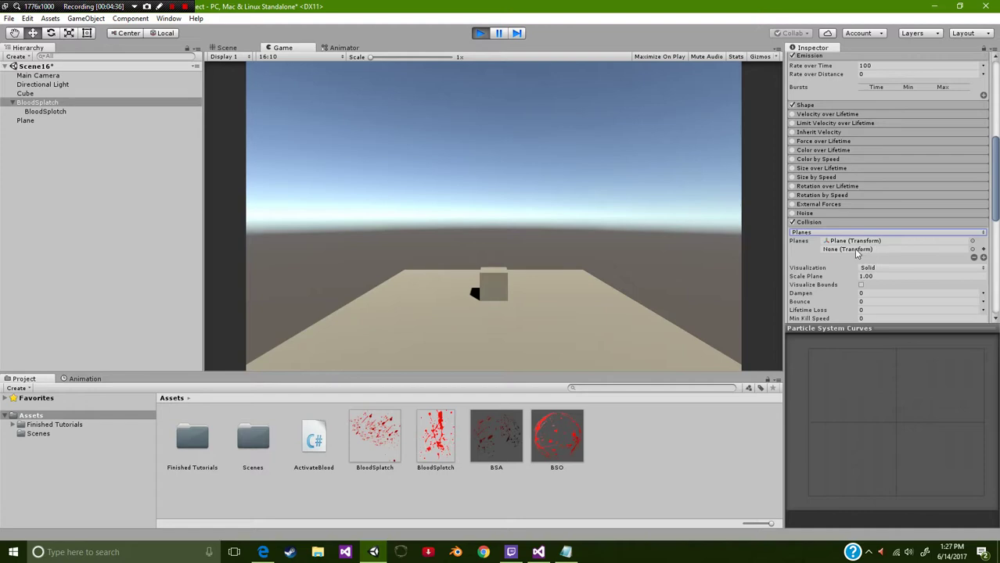
pyautogui.click(974, 258)
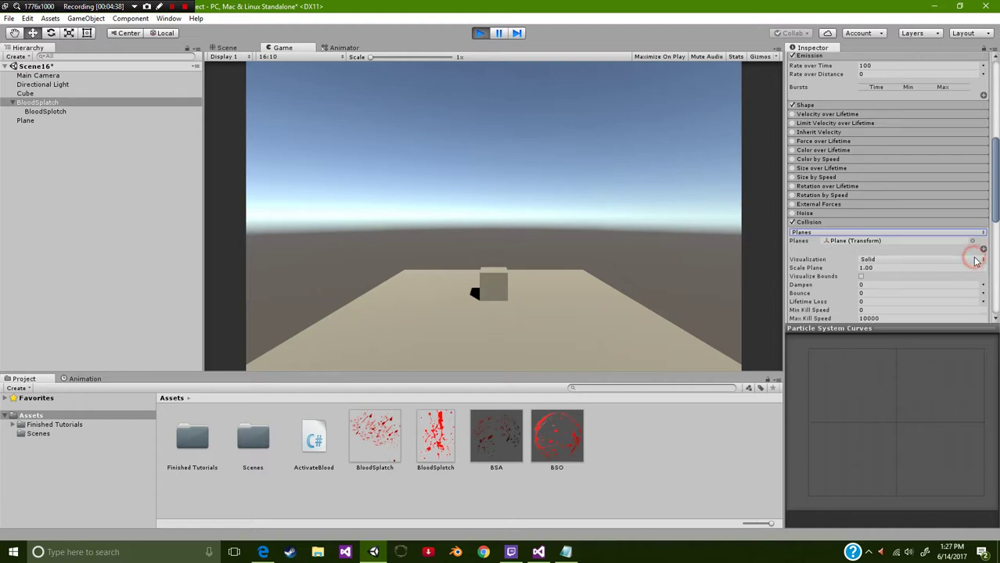
pyautogui.scroll(-1, 877, 252)
pyautogui.scroll(-2, 877, 251)
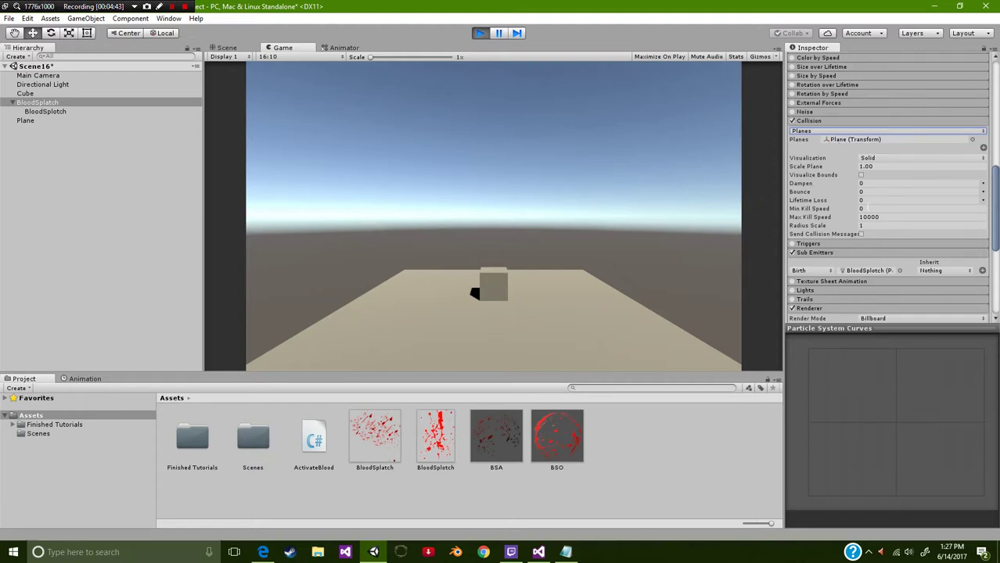
pyautogui.click(863, 192)
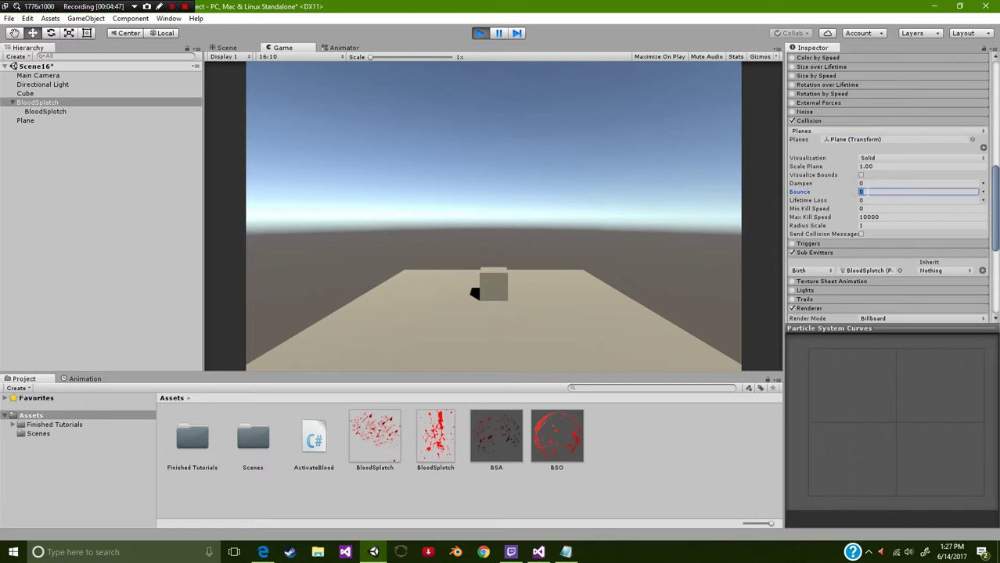
pyautogui.write('1')
pyautogui.doubleClick(862, 192)
pyautogui.scroll(-1, 888, 235)
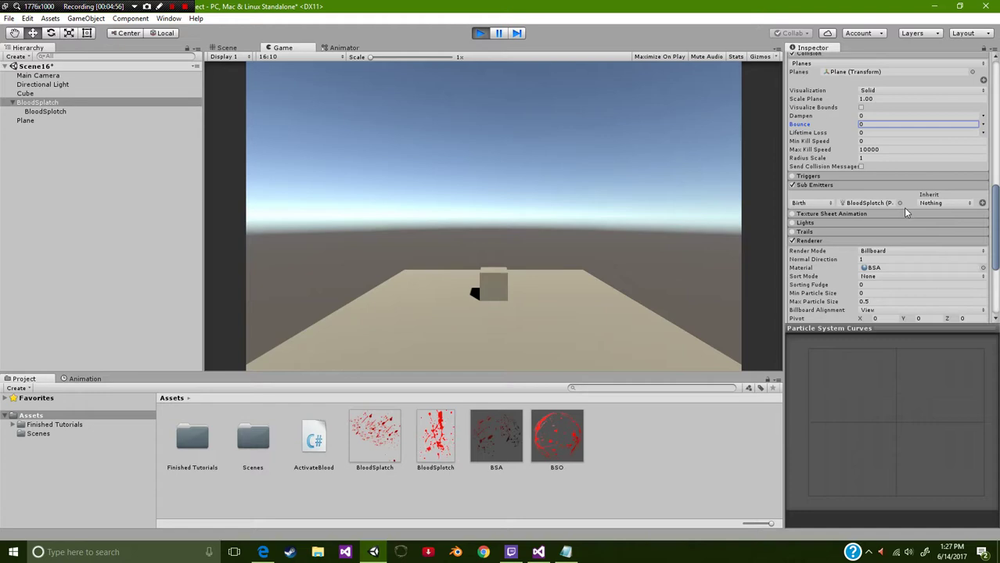
pyautogui.click(808, 203)
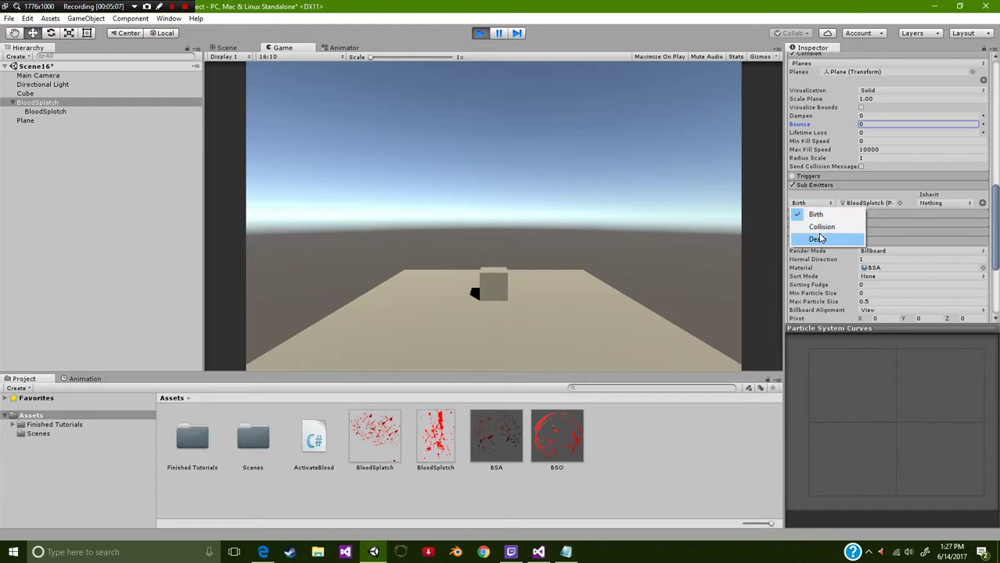
pyautogui.click(820, 228)
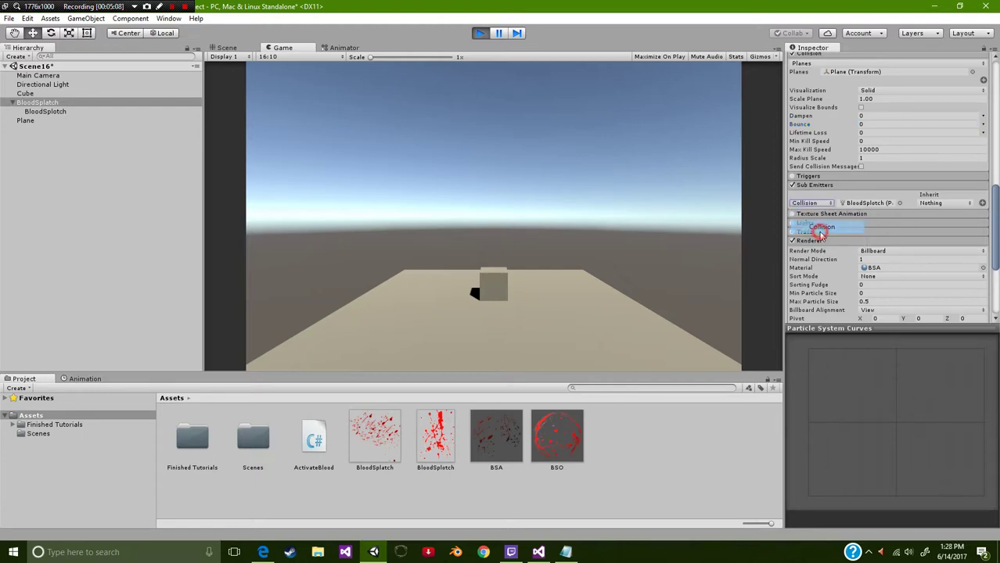
pyautogui.click(477, 33)
pyautogui.click(514, 172)
pyautogui.click(514, 171)
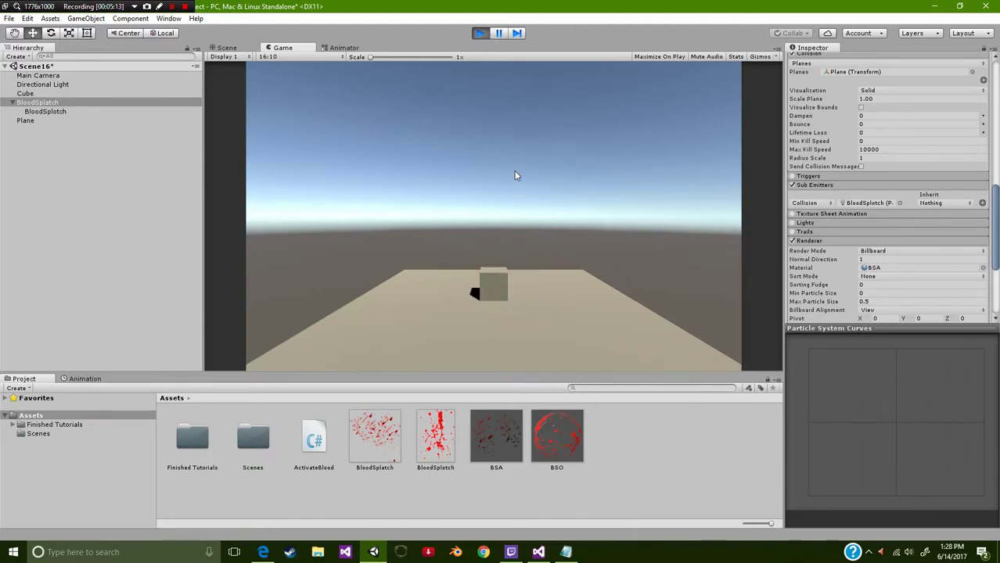
pyautogui.click(805, 202)
pyautogui.click(806, 215)
pyautogui.press('space')
pyautogui.click(557, 215)
pyautogui.click(547, 202)
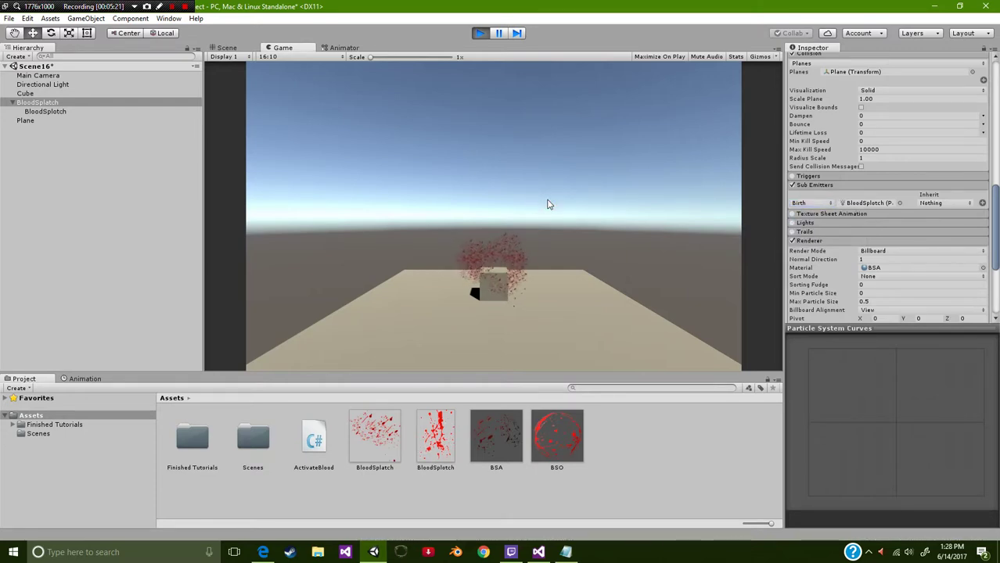
pyautogui.click(802, 205)
pyautogui.click(817, 241)
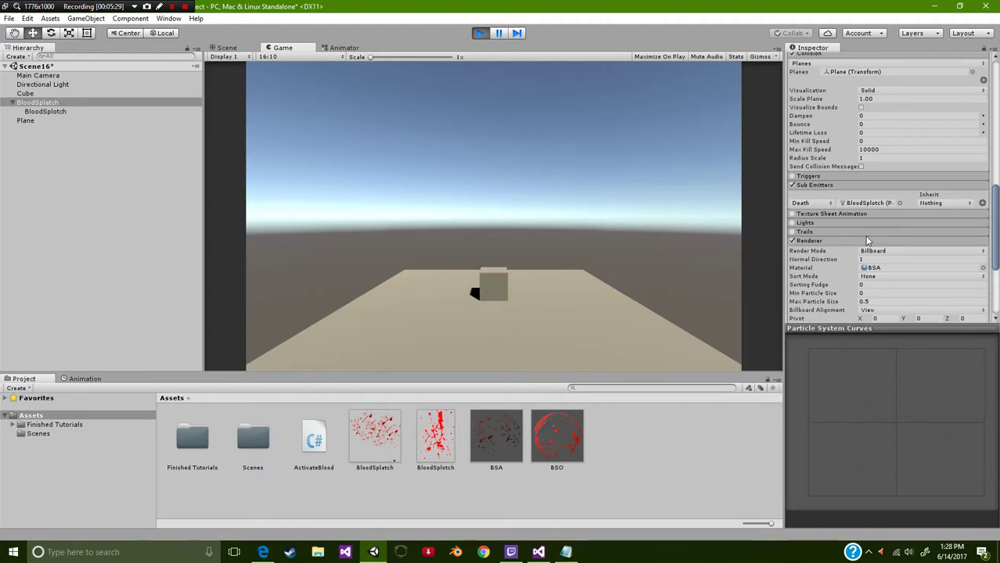
pyautogui.click(812, 204)
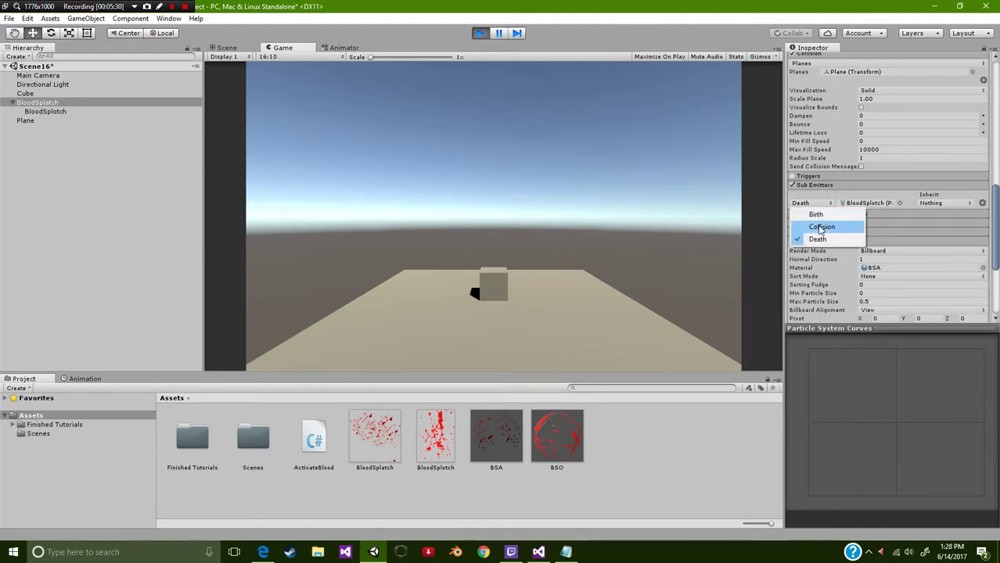
pyautogui.click(816, 214)
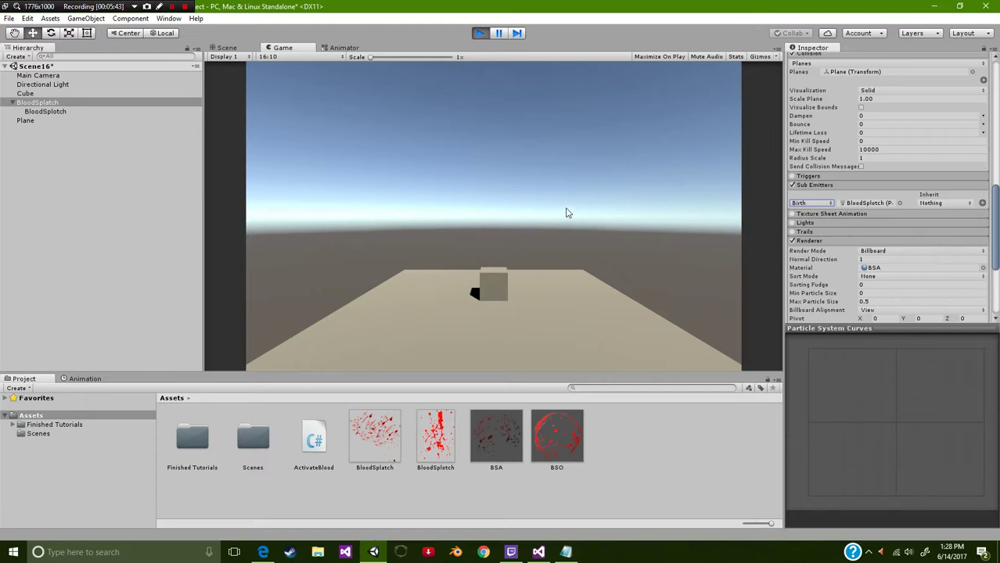
pyautogui.click(795, 205)
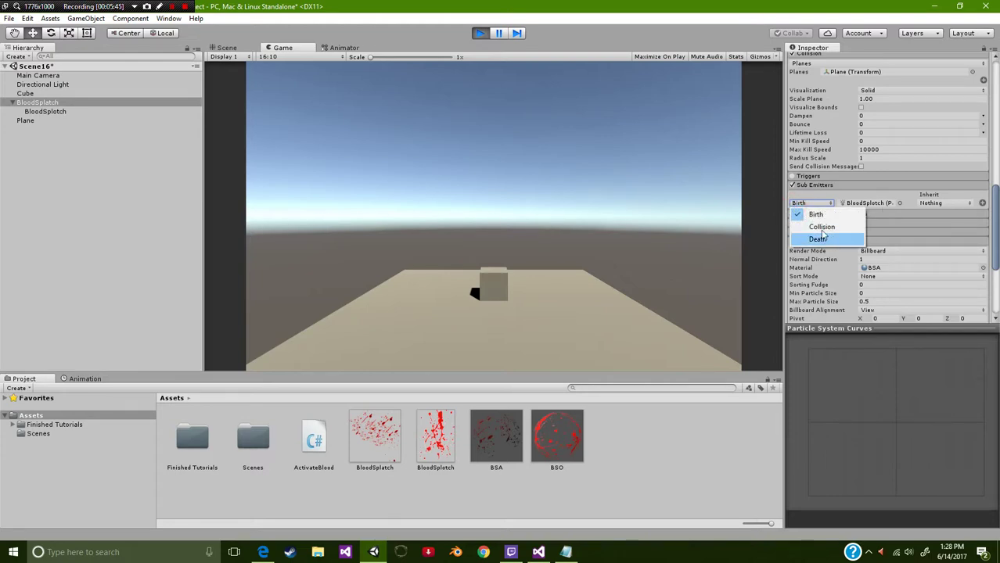
pyautogui.click(847, 189)
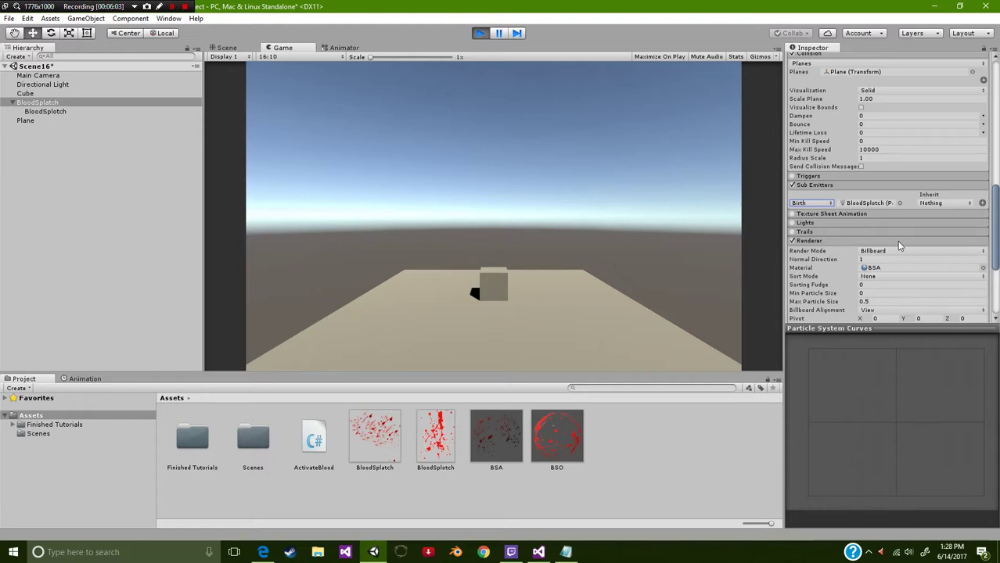
pyautogui.click(982, 202)
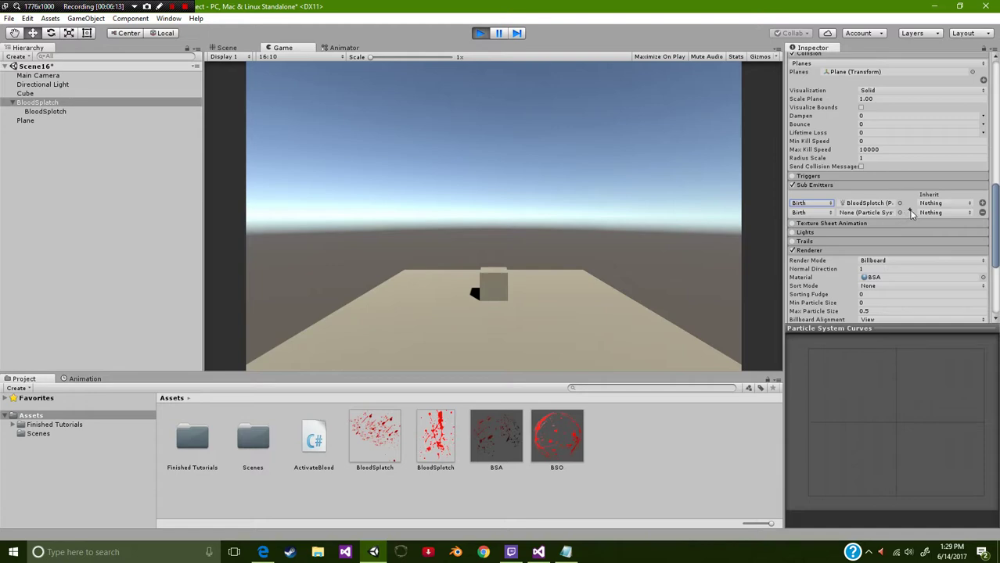
pyautogui.click(982, 212)
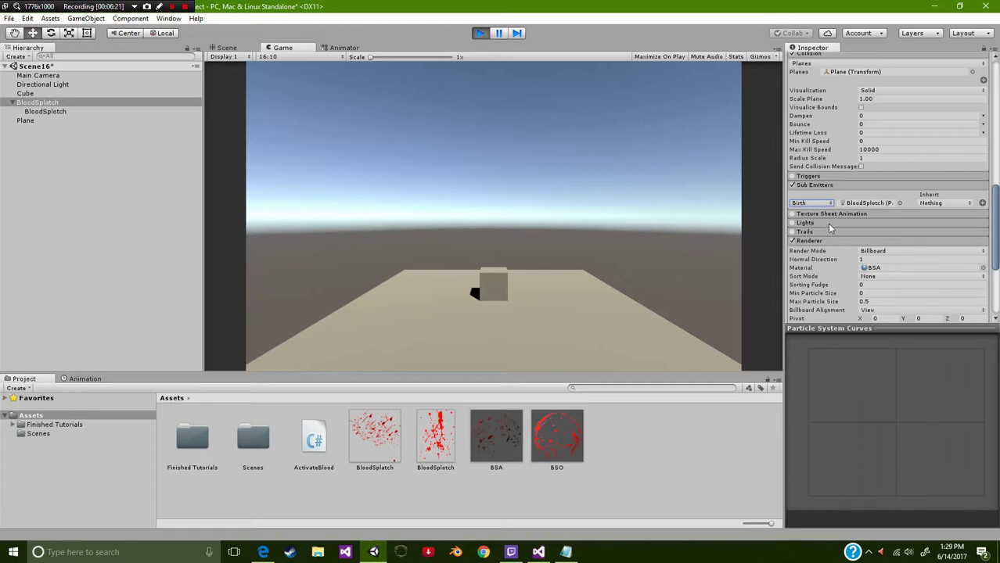
pyautogui.scroll(-2, 833, 236)
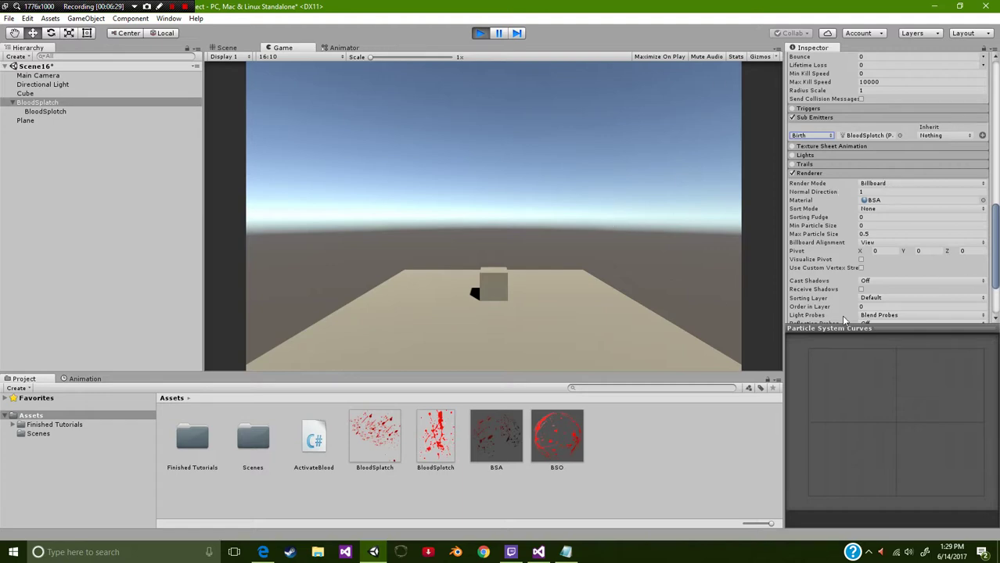
# Fire a test blood burst and scroll the Inspector down to Add Component
pyautogui.click(544, 151)
pyautogui.scroll(-3, 923, 221)
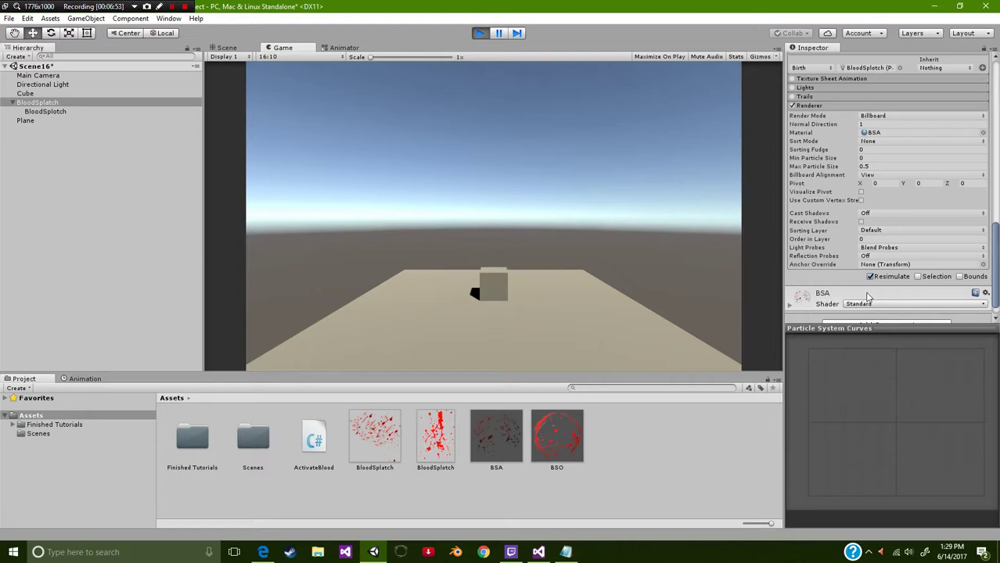
pyautogui.scroll(-1, 837, 298)
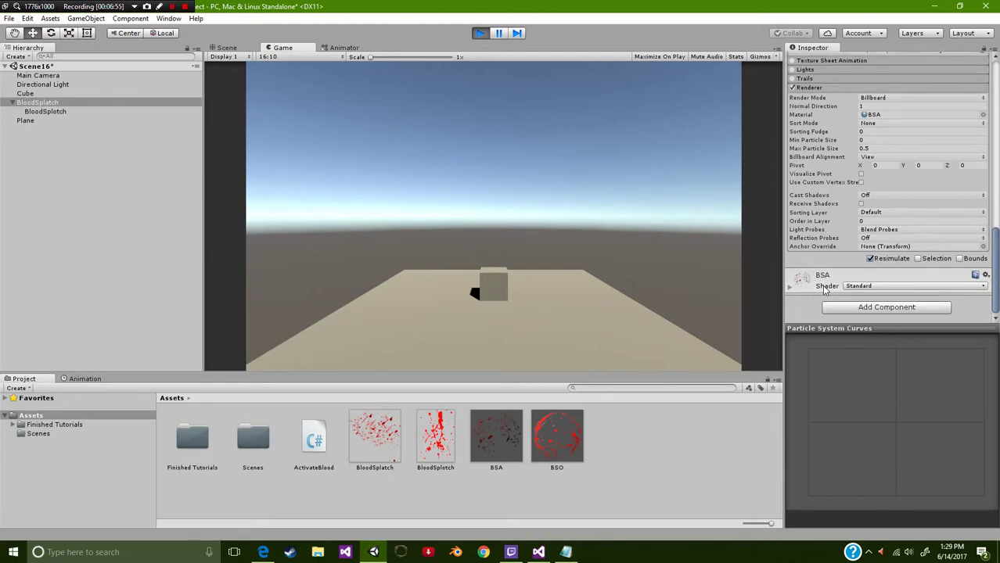
pyautogui.click(556, 435)
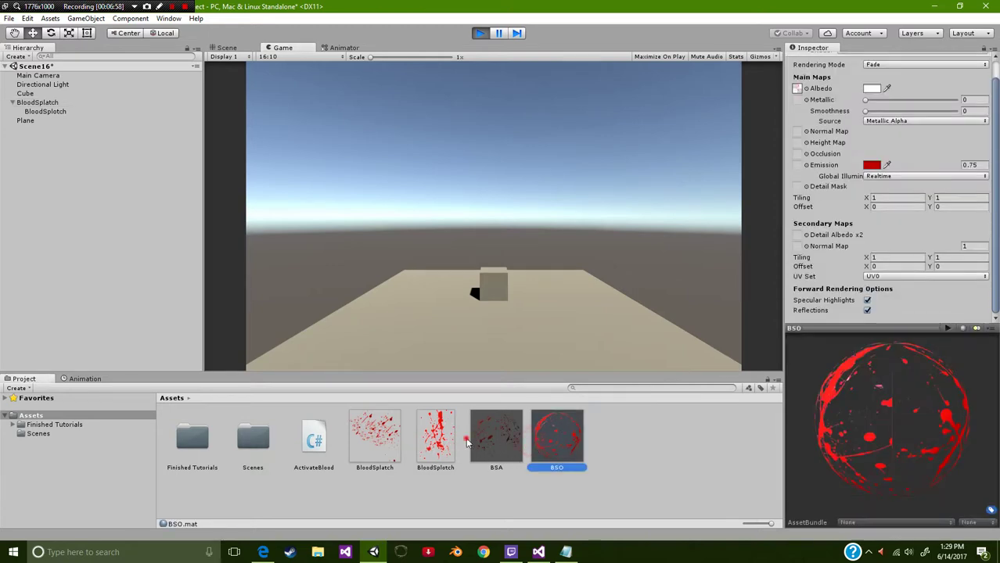
pyautogui.click(460, 442)
pyautogui.click(560, 434)
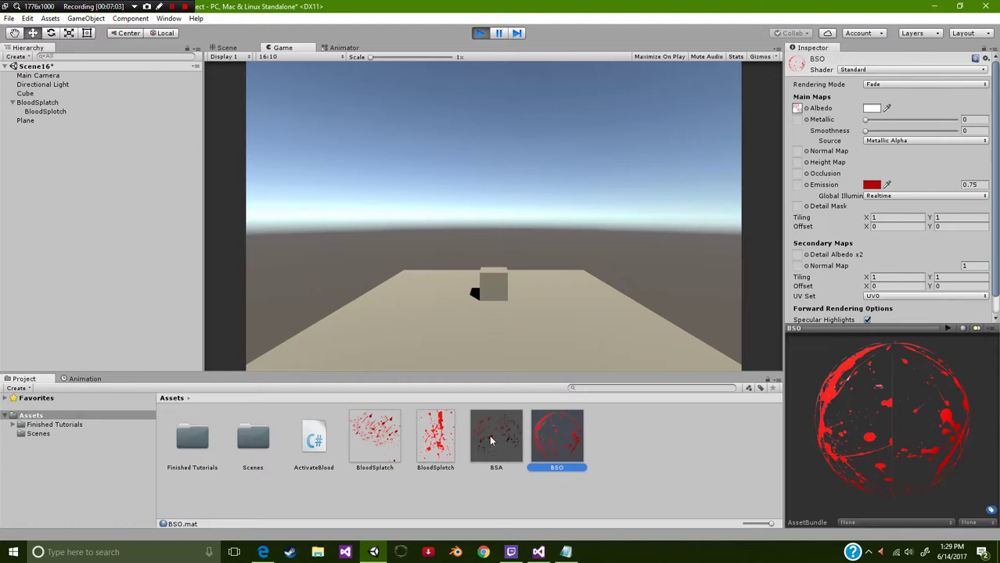
pyautogui.click(491, 441)
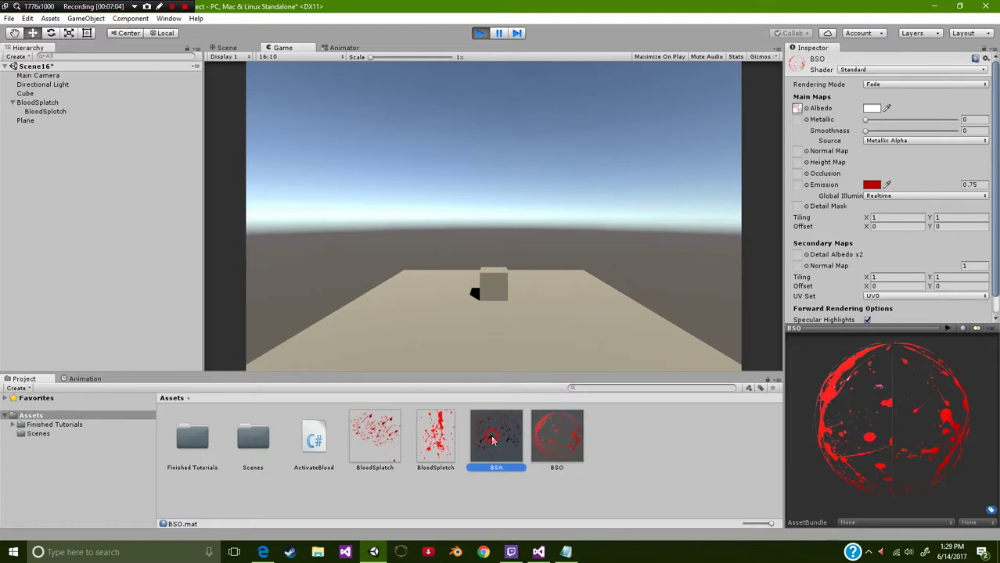
pyautogui.click(550, 438)
pyautogui.click(385, 438)
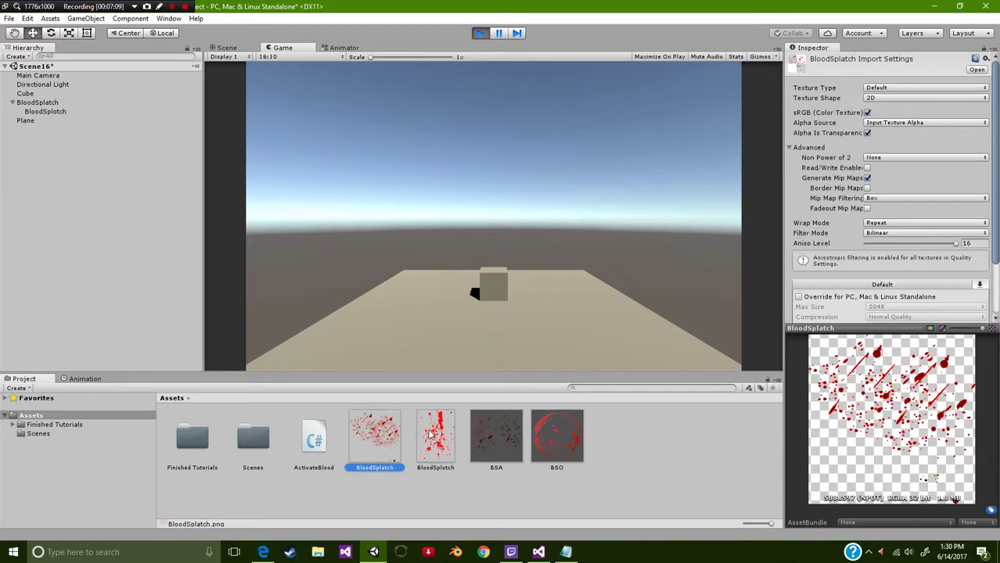
pyautogui.click(437, 431)
pyautogui.click(514, 433)
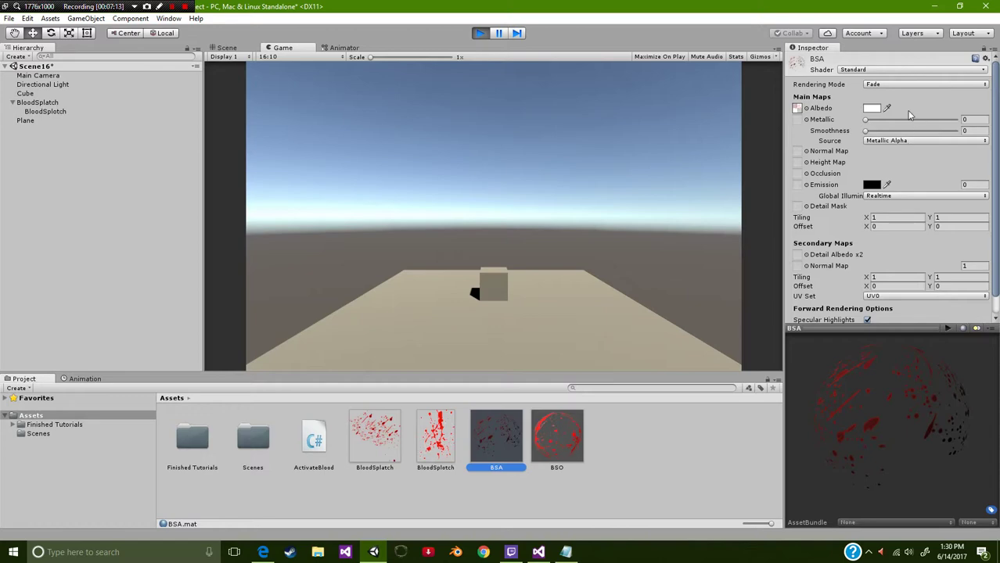
pyautogui.click(370, 452)
pyautogui.click(436, 448)
pyautogui.click(362, 452)
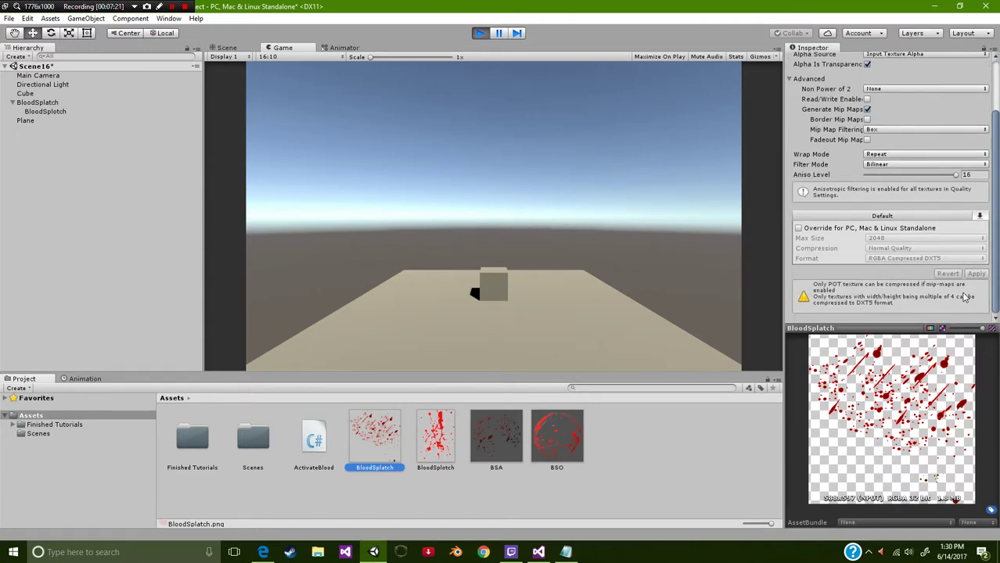
pyautogui.scroll(-3, 964, 294)
pyautogui.click(485, 419)
pyautogui.click(553, 437)
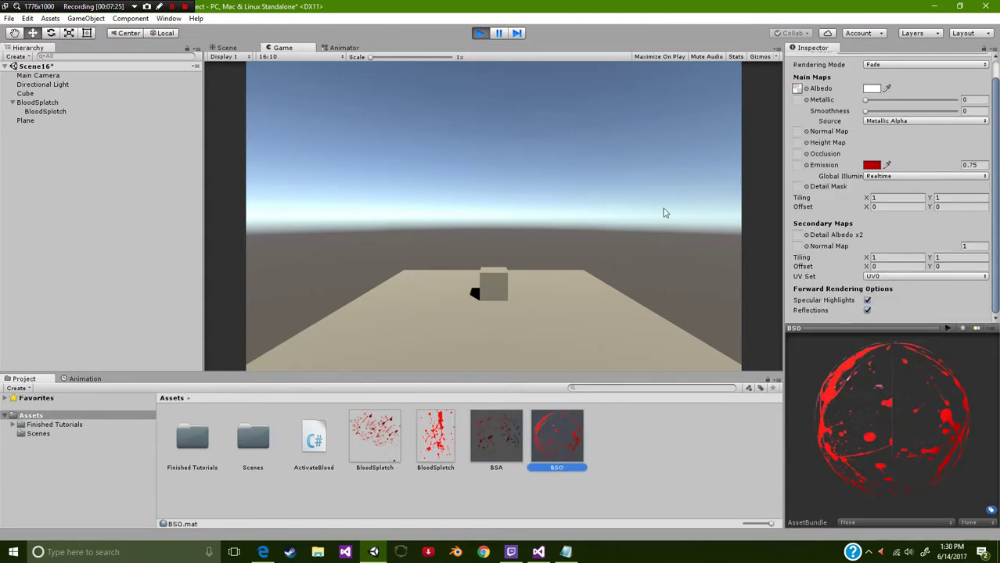
pyautogui.click(61, 104)
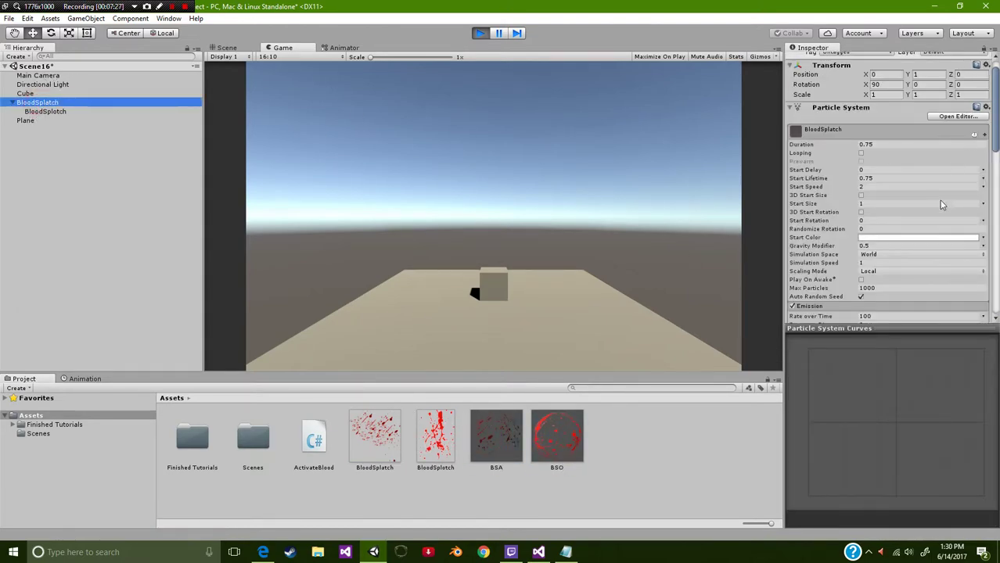
pyautogui.scroll(-9, 915, 218)
pyautogui.scroll(-12, 795, 278)
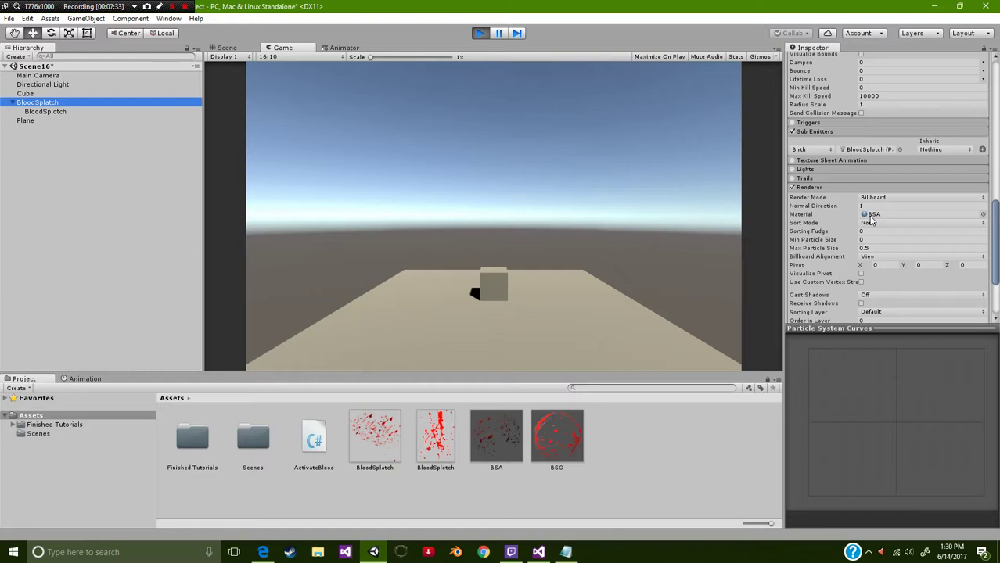
# Turn off Looping on the child BloodSplotch and test-fire a splatter
pyautogui.click(65, 114)
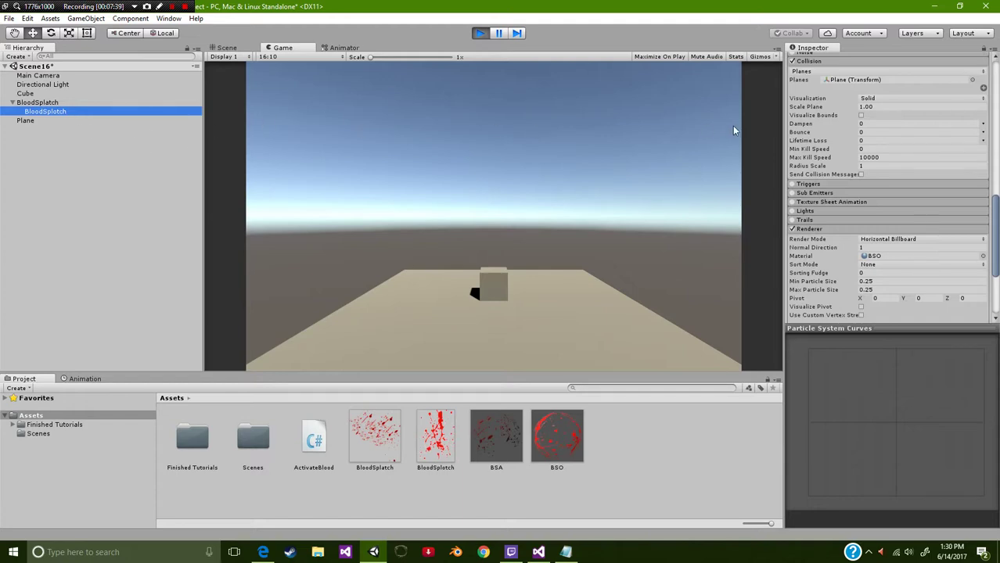
pyautogui.scroll(5, 916, 159)
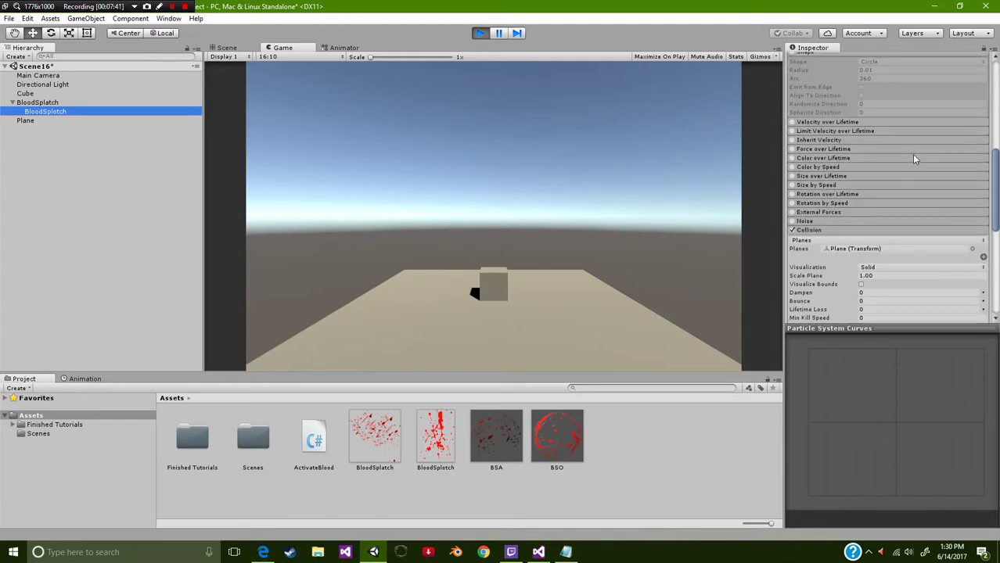
pyautogui.scroll(10, 913, 159)
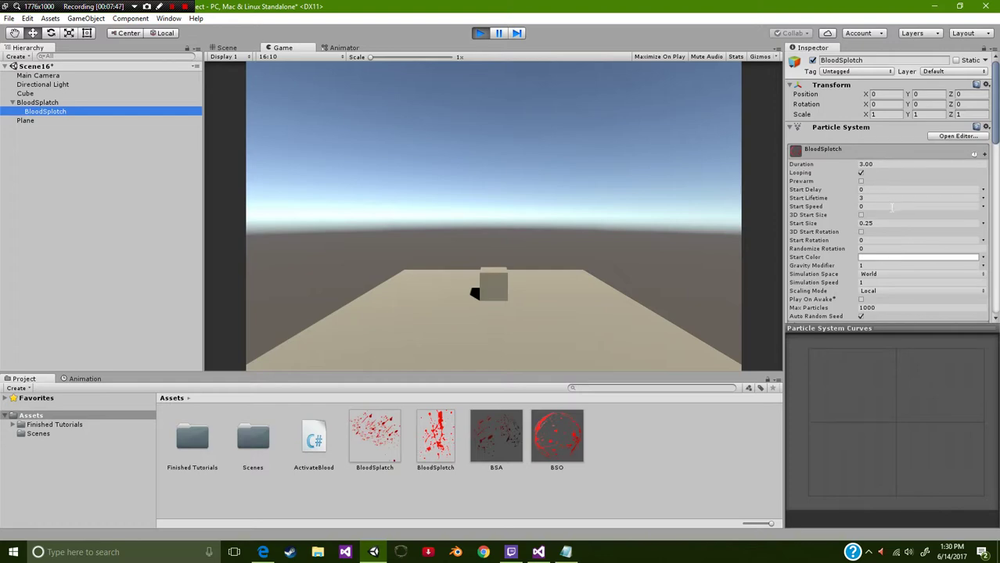
pyautogui.click(861, 172)
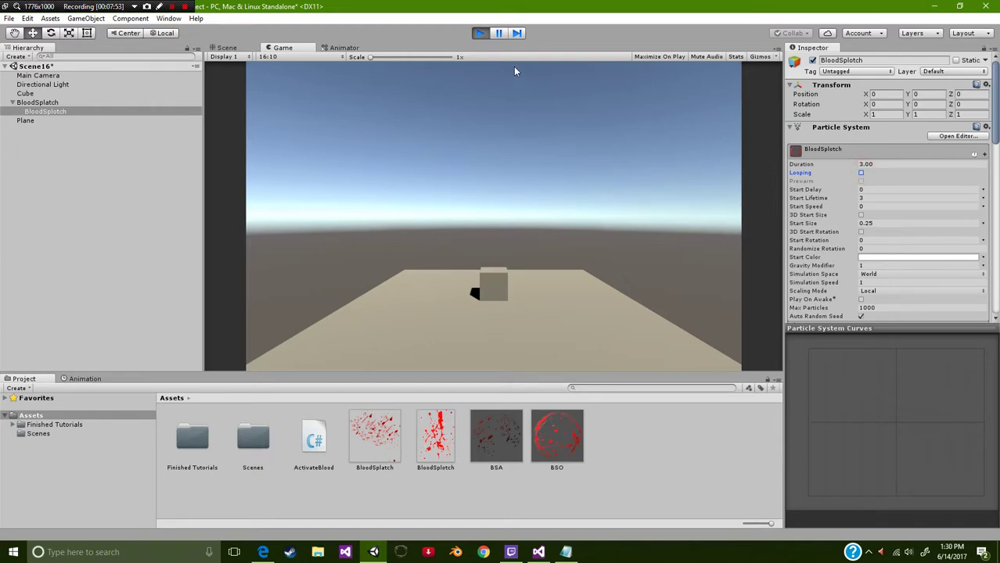
pyautogui.click(556, 162)
# Try BloodSplotch Gravity Modifier values of 10 and 100, then set it back to 1
pyautogui.scroll(-1, 833, 193)
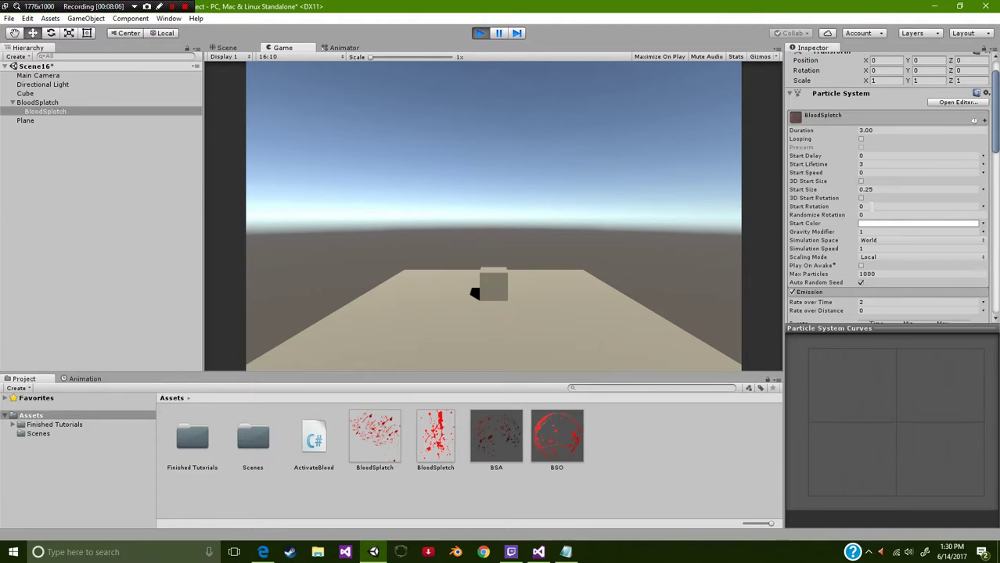
pyautogui.scroll(-1, 871, 205)
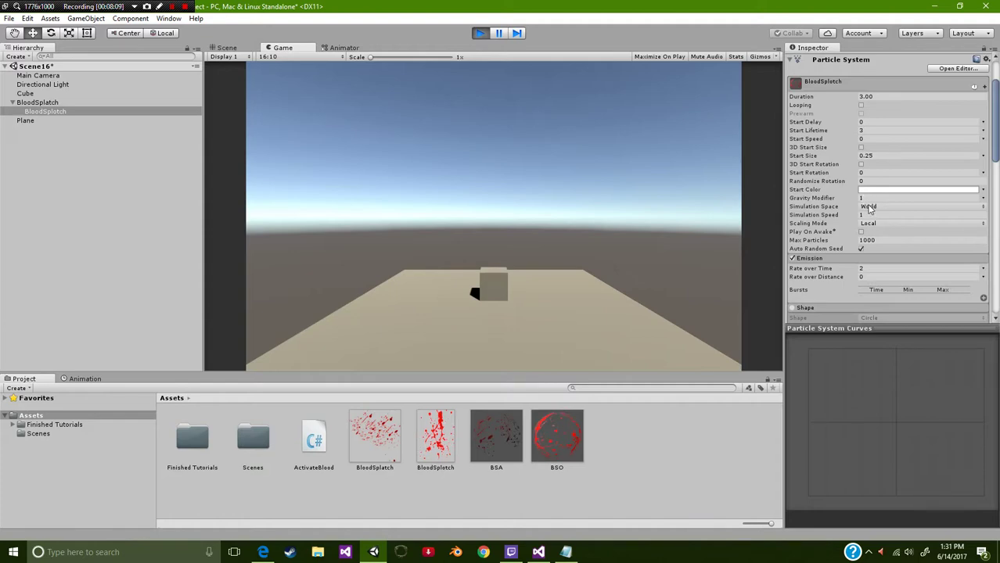
pyautogui.click(871, 198)
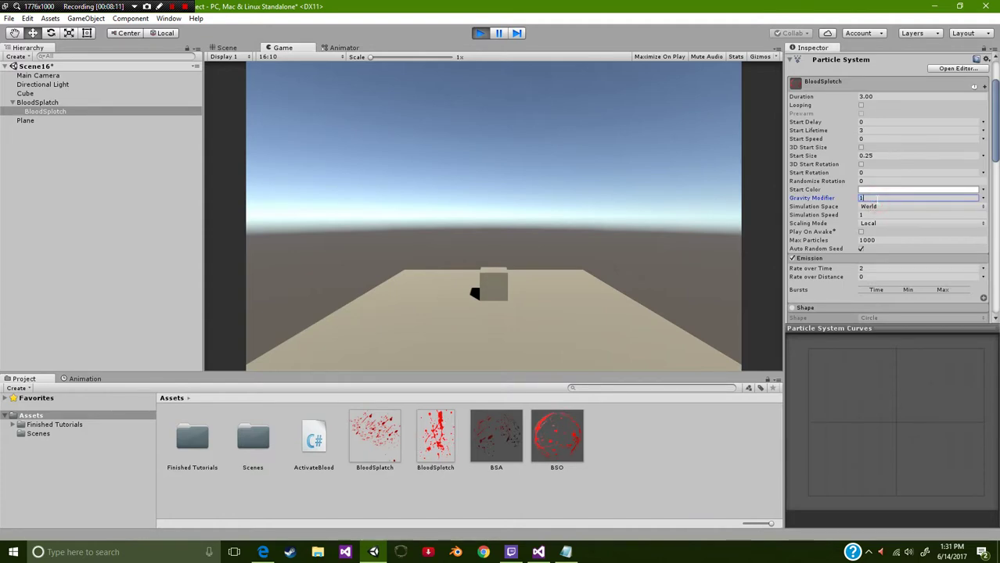
pyautogui.write('10')
pyautogui.click(537, 163)
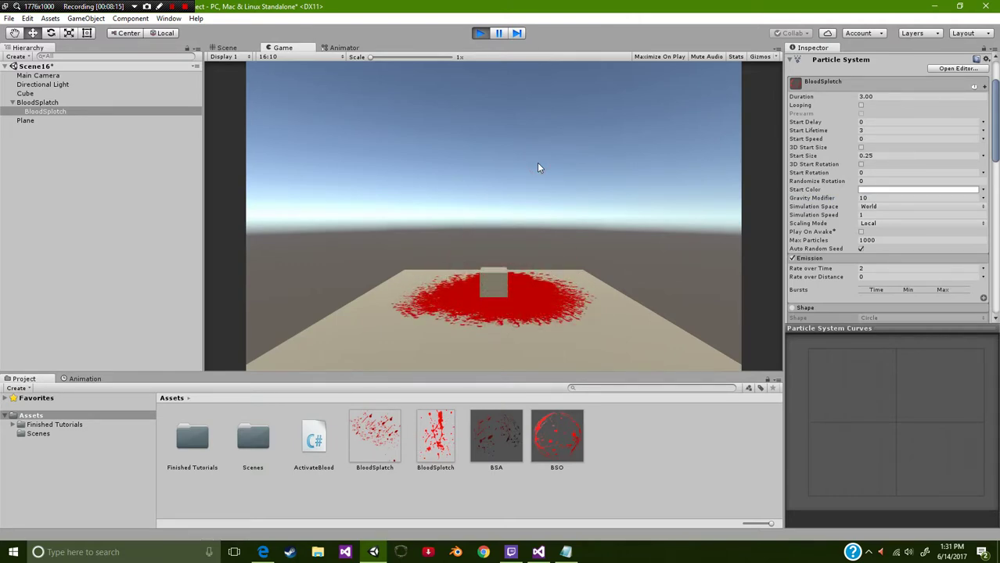
pyautogui.click(874, 197)
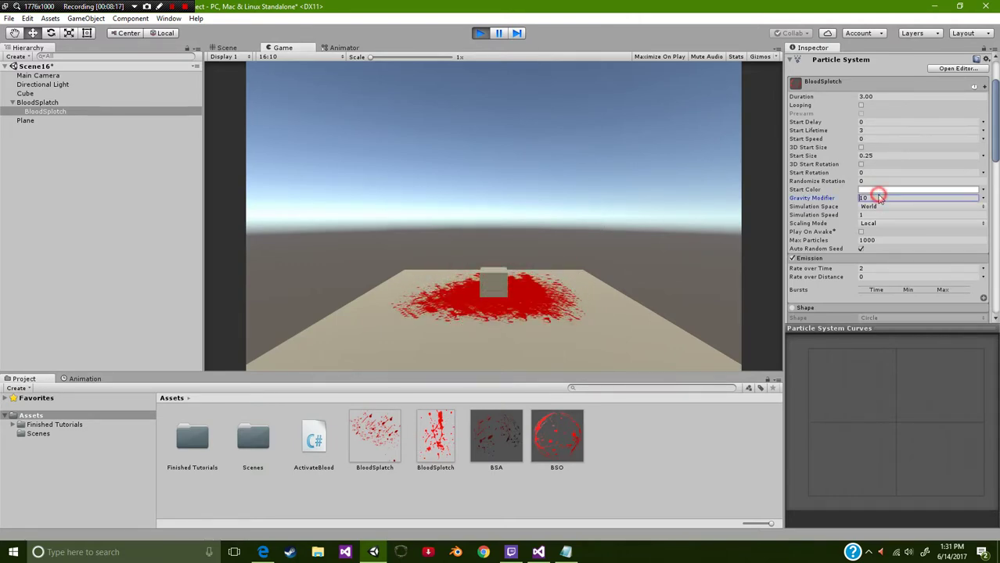
pyautogui.write('0')
pyautogui.click(535, 208)
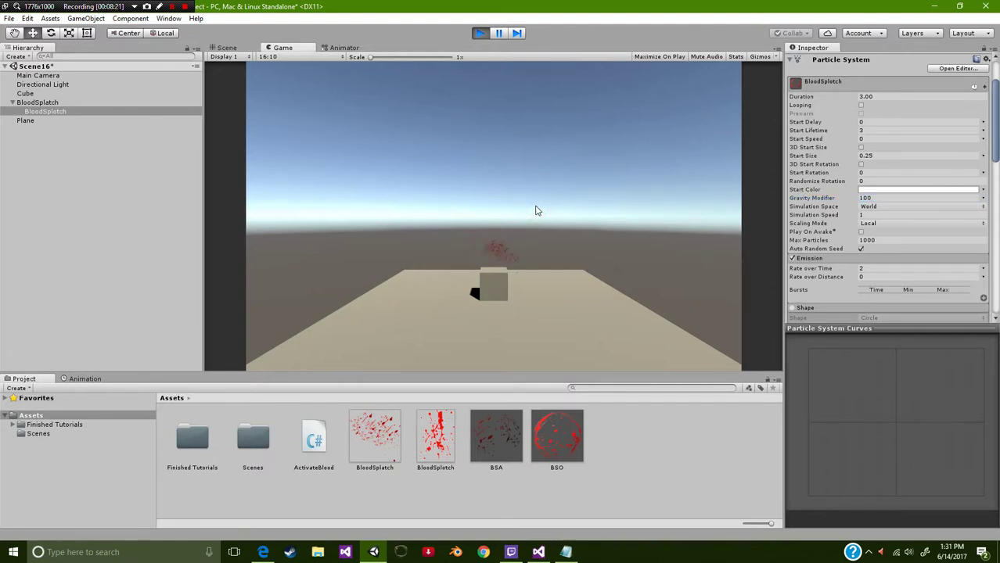
pyautogui.click(875, 197)
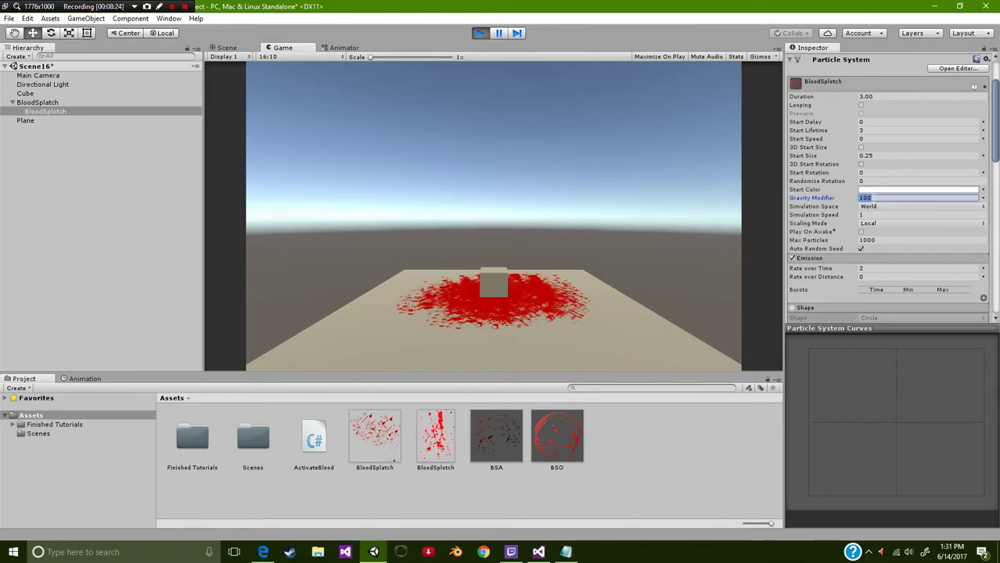
pyautogui.write('1')
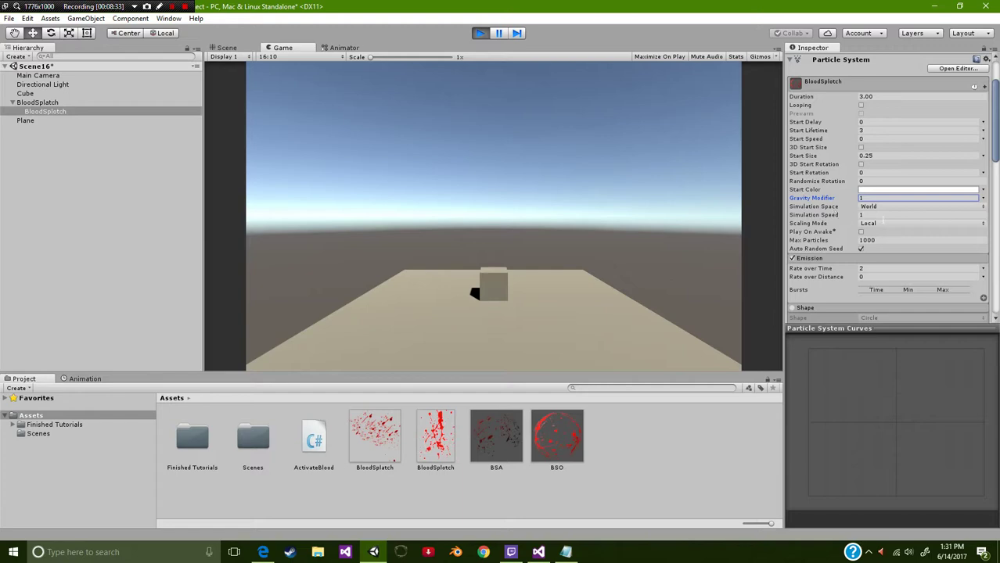
pyautogui.scroll(-3, 889, 219)
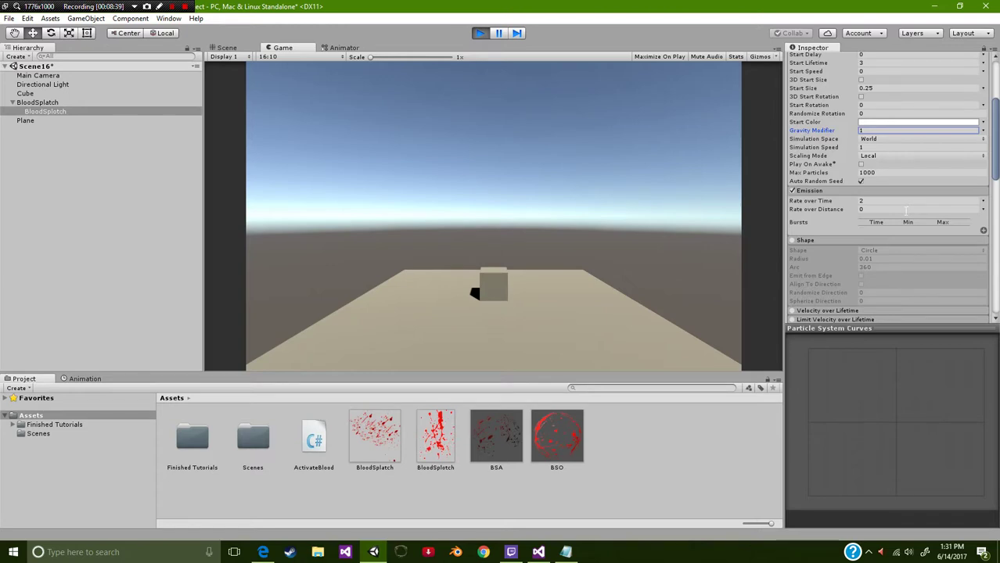
# Test BloodSplotch Rate over Time values of 1 and 10 with bursts in the Game view
pyautogui.click(889, 201)
pyautogui.write('1')
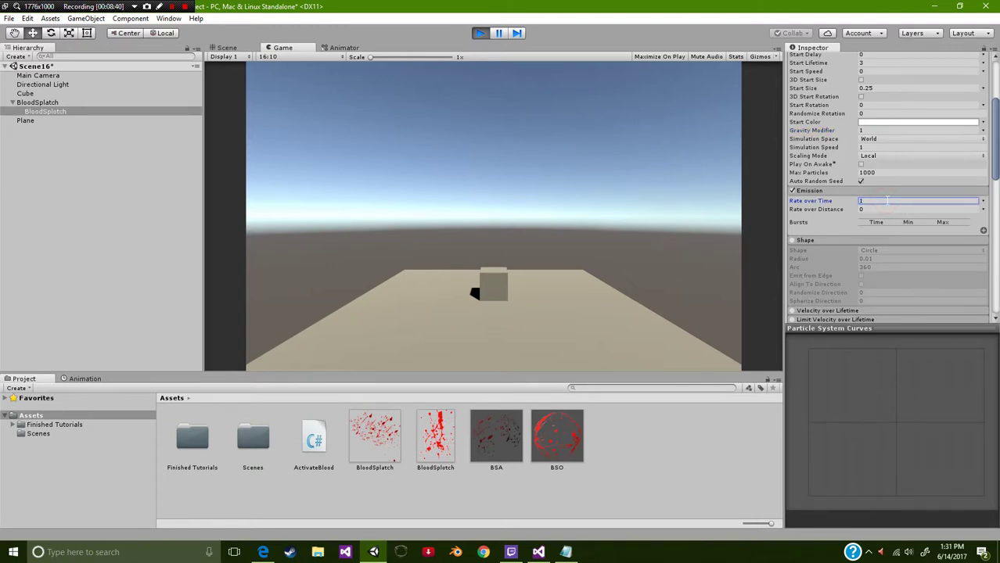
pyautogui.click(663, 214)
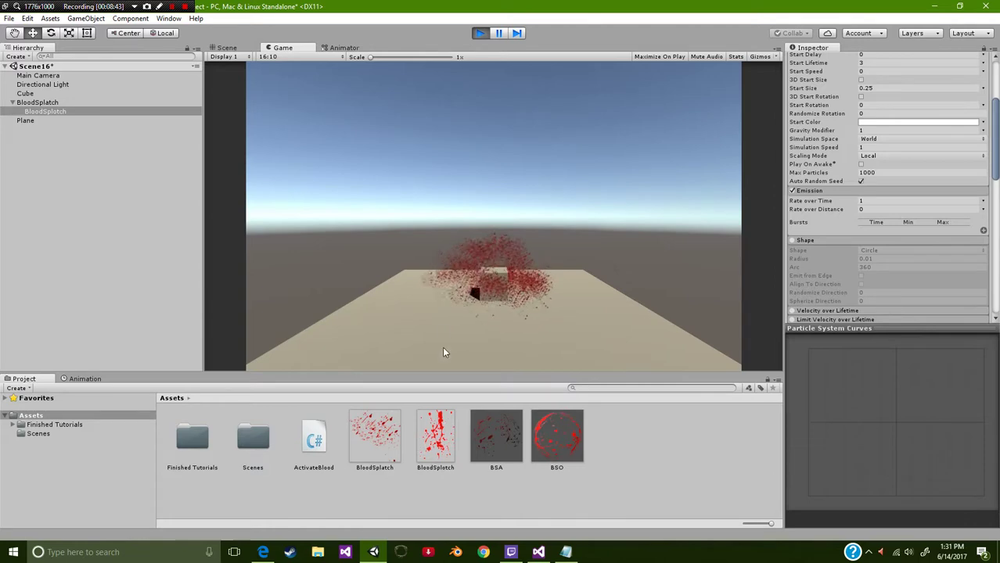
pyautogui.click(877, 201)
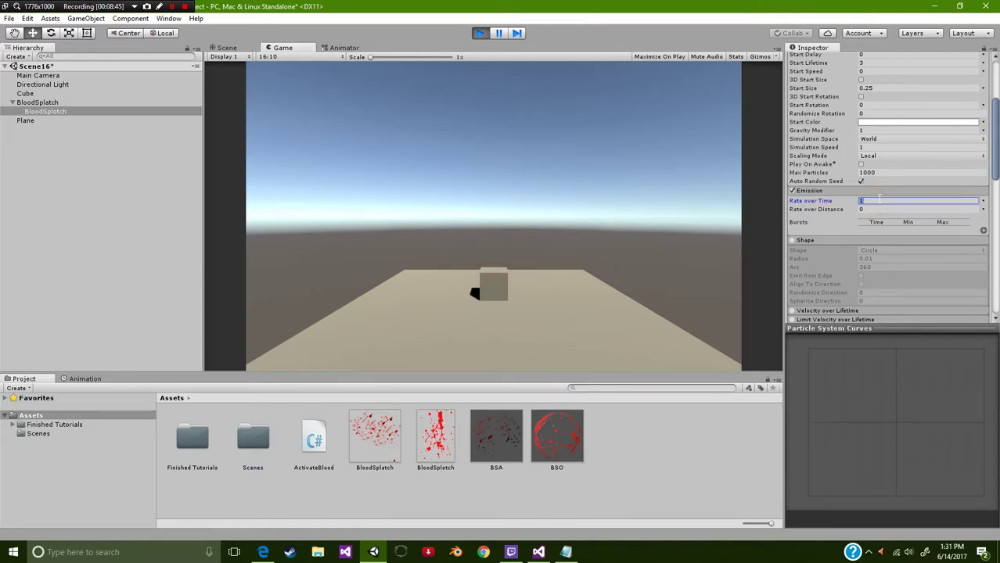
pyautogui.write('10')
pyautogui.click(554, 225)
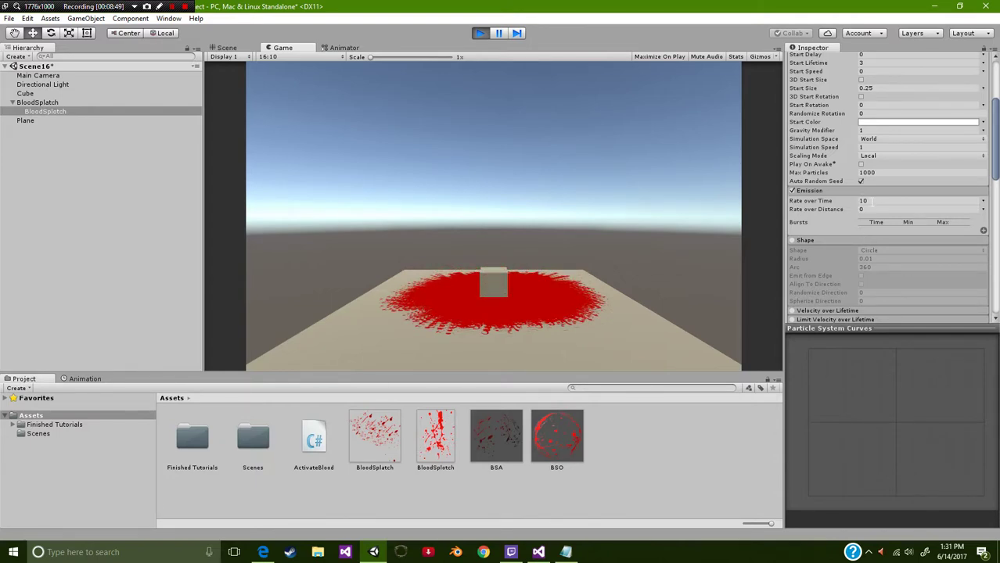
# Try a rate of 1.25, then settle the emission on 1.5 per second
pyautogui.click(874, 201)
pyautogui.write('1.25')
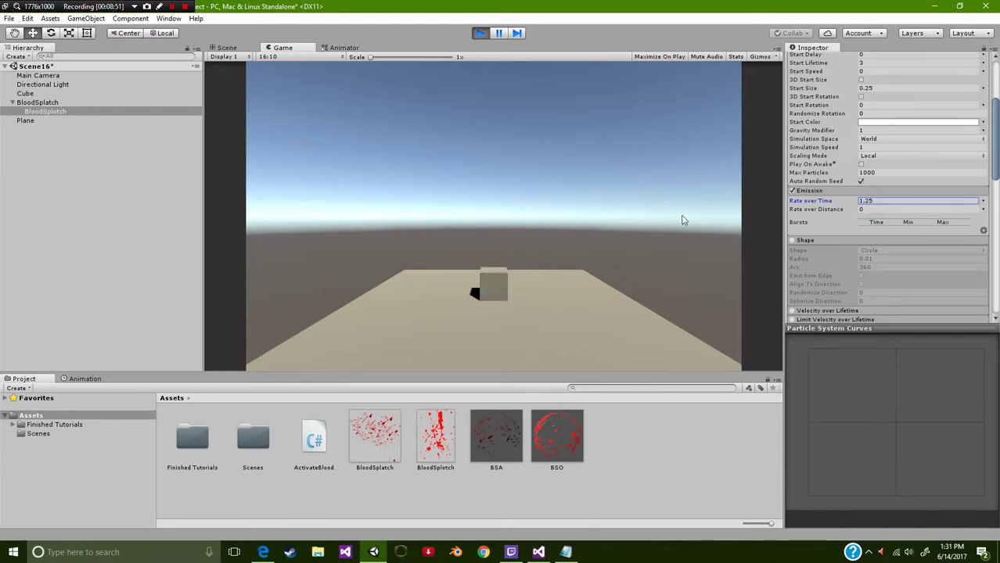
pyautogui.click(585, 216)
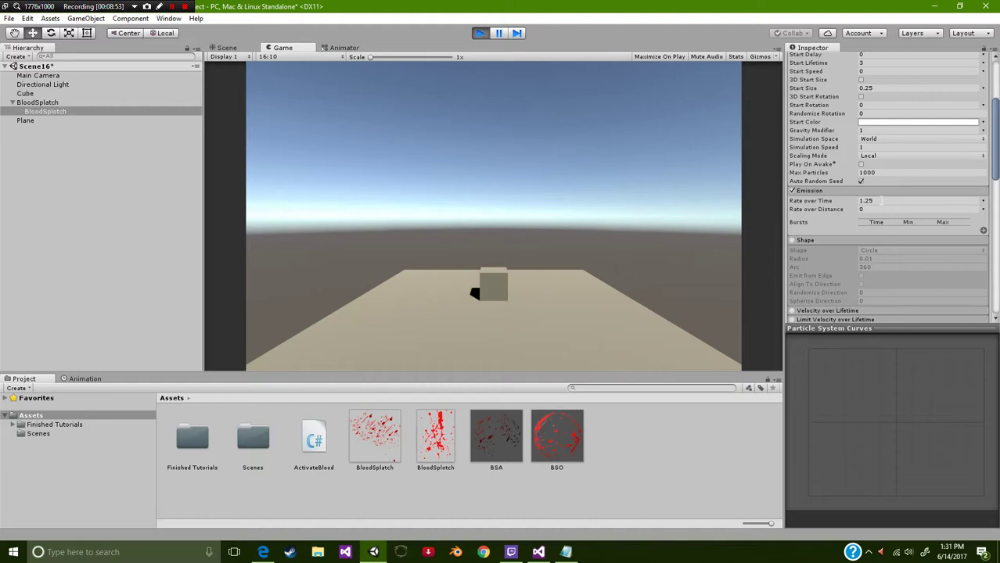
pyautogui.click(881, 201)
pyautogui.write('1.5')
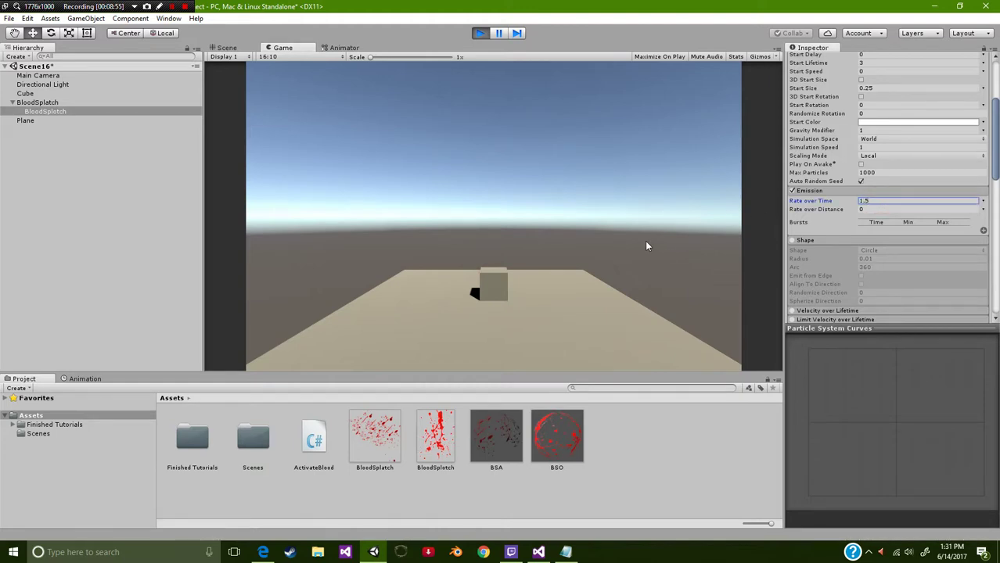
pyautogui.click(646, 246)
pyautogui.click(877, 201)
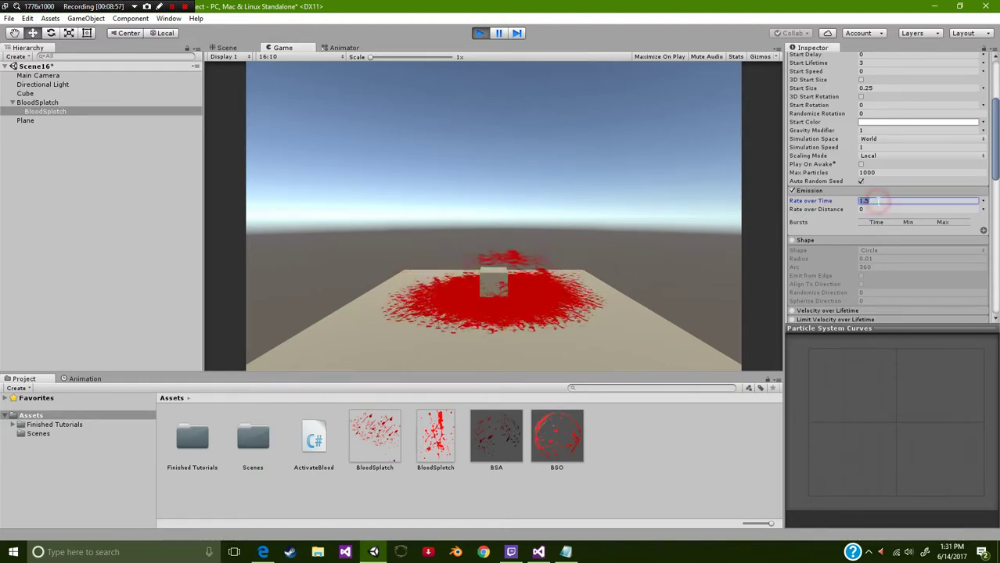
pyautogui.click(880, 201)
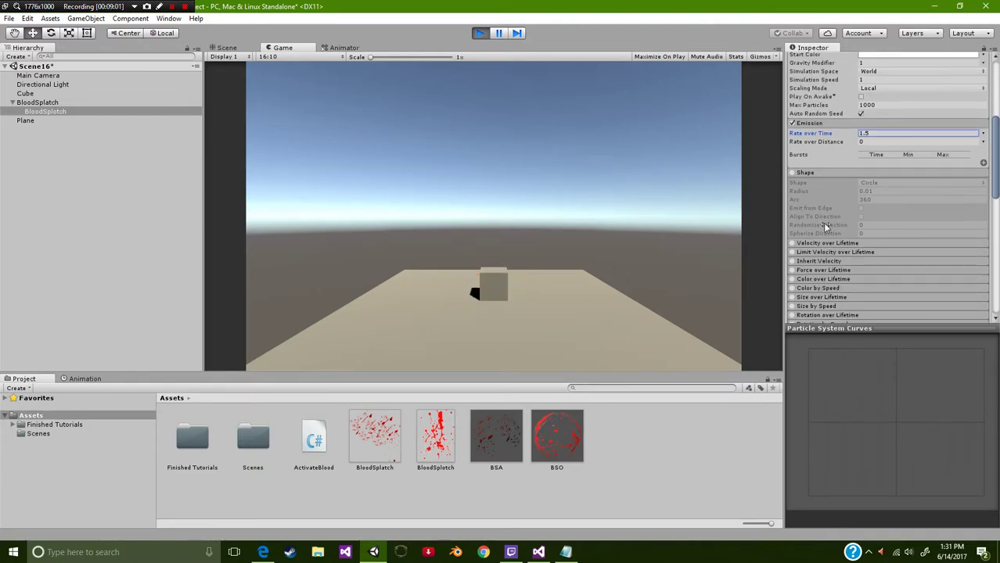
pyautogui.scroll(-10, 813, 188)
pyautogui.scroll(7, 807, 158)
pyautogui.scroll(3, 809, 164)
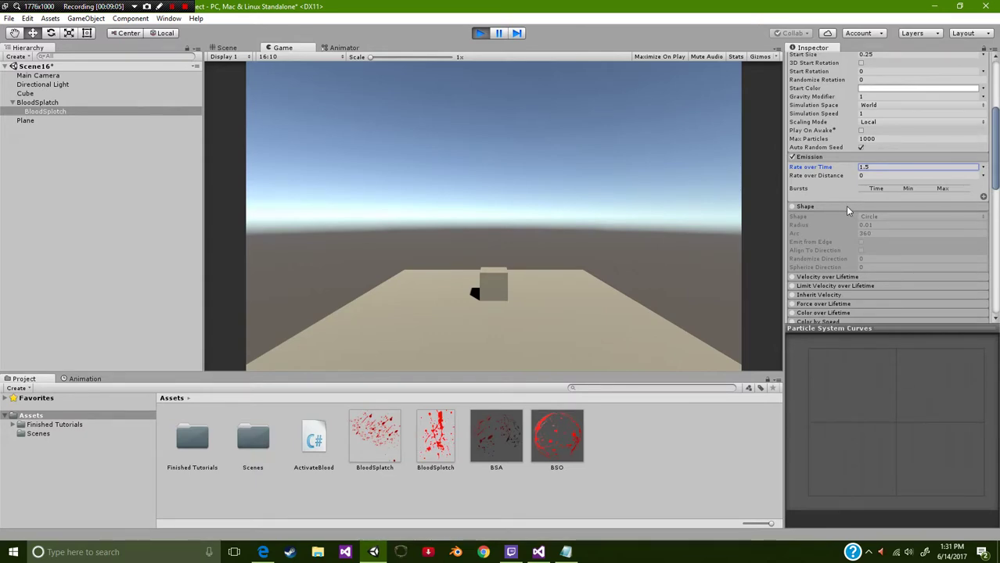
pyautogui.click(792, 206)
pyautogui.click(663, 233)
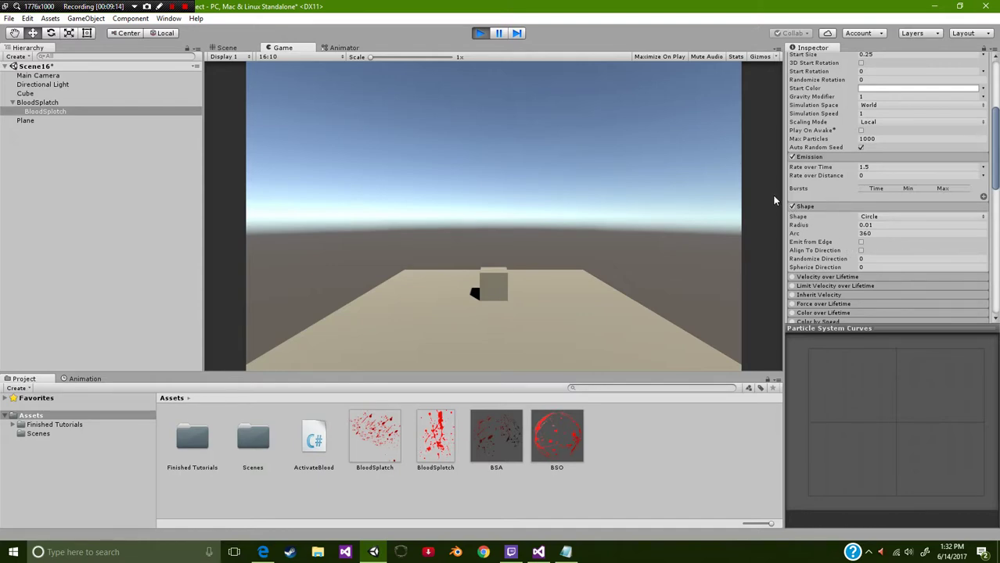
pyautogui.click(791, 206)
pyautogui.scroll(-3, 869, 286)
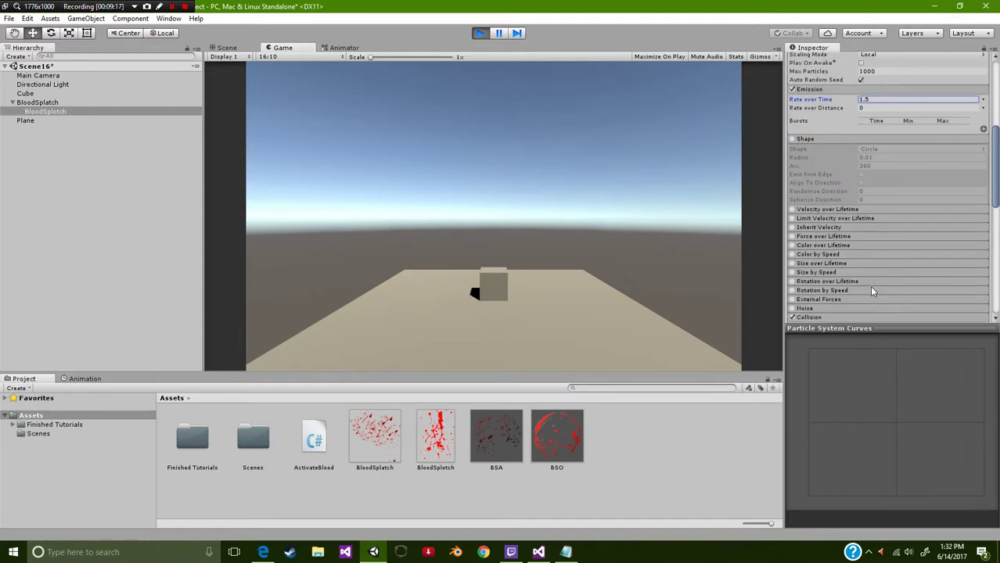
pyautogui.scroll(-3, 868, 271)
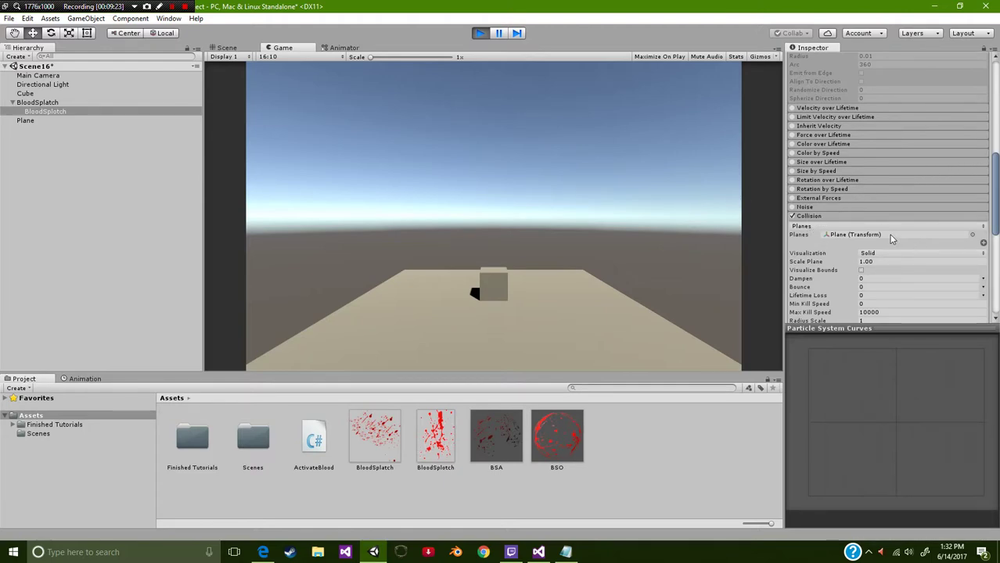
pyautogui.scroll(-6, 883, 261)
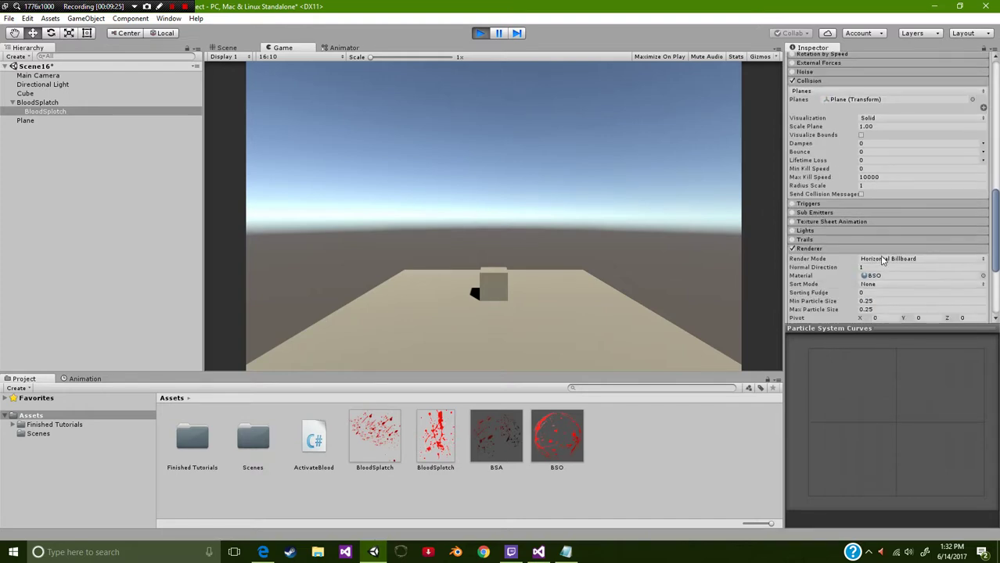
pyautogui.scroll(-2, 863, 258)
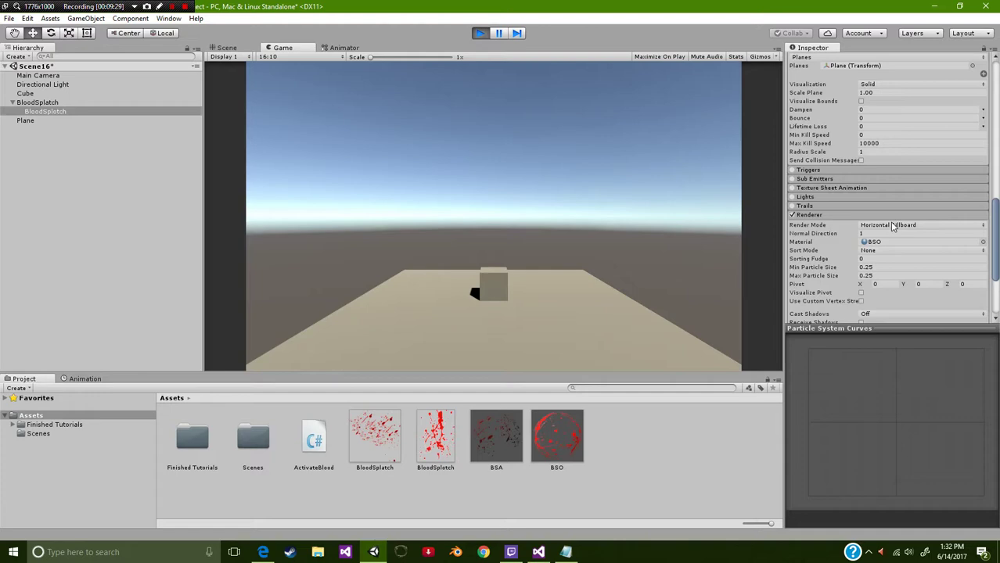
pyautogui.click(891, 225)
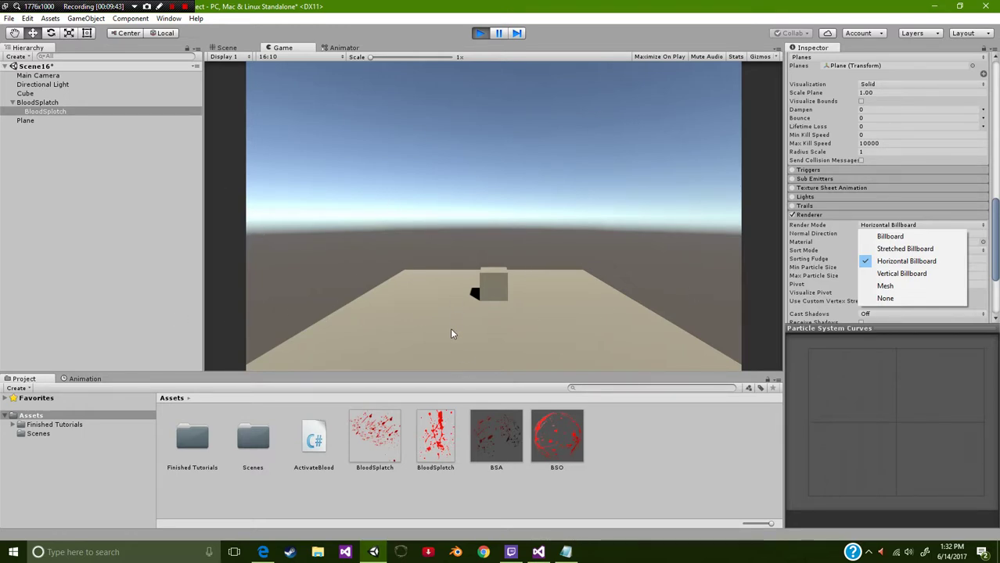
pyautogui.click(929, 273)
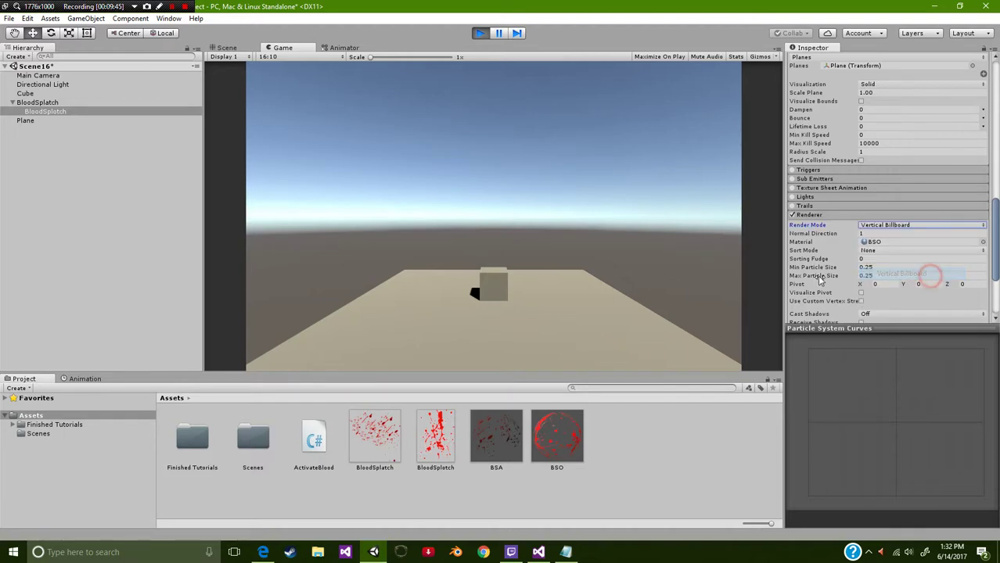
pyautogui.click(475, 163)
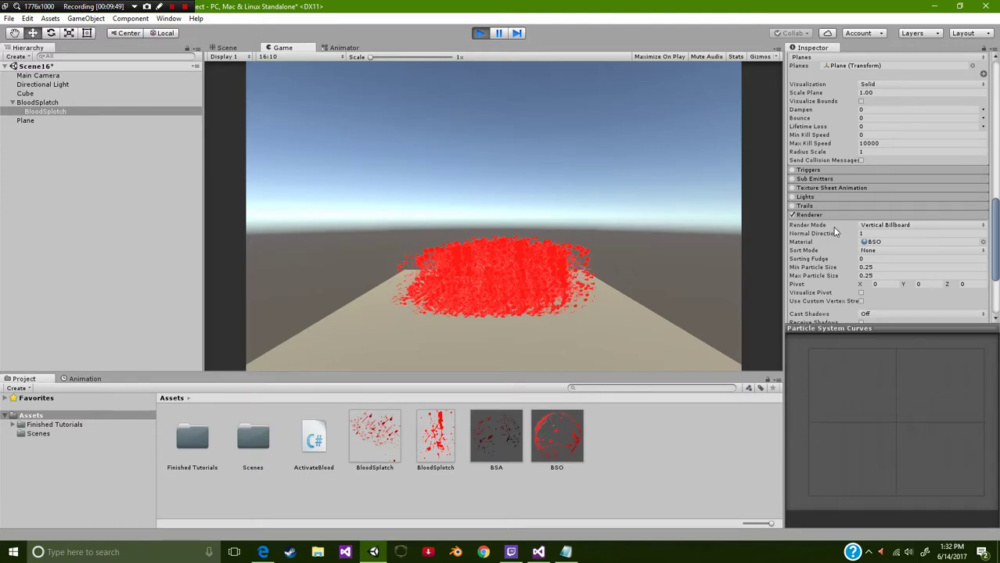
pyautogui.click(898, 225)
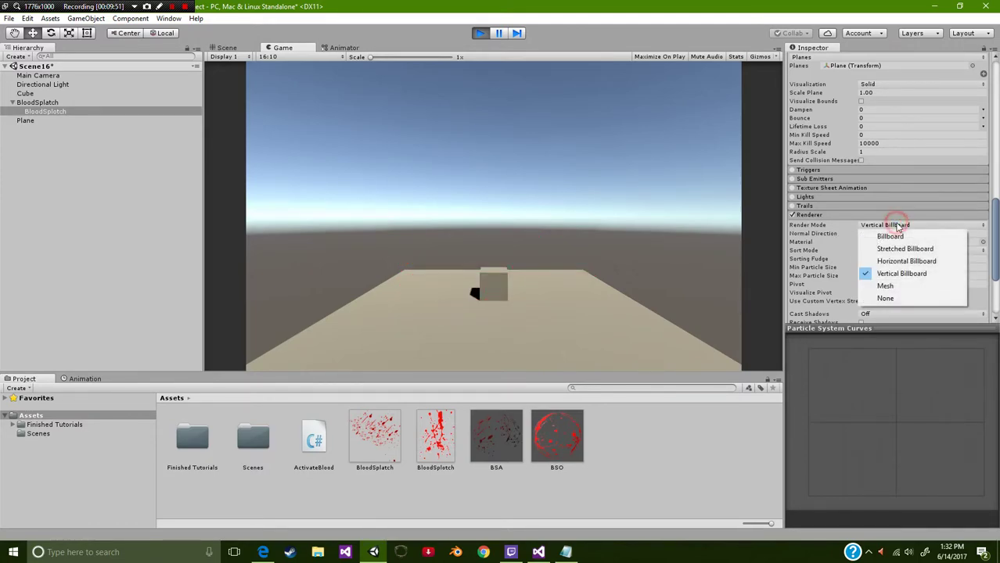
pyautogui.click(873, 259)
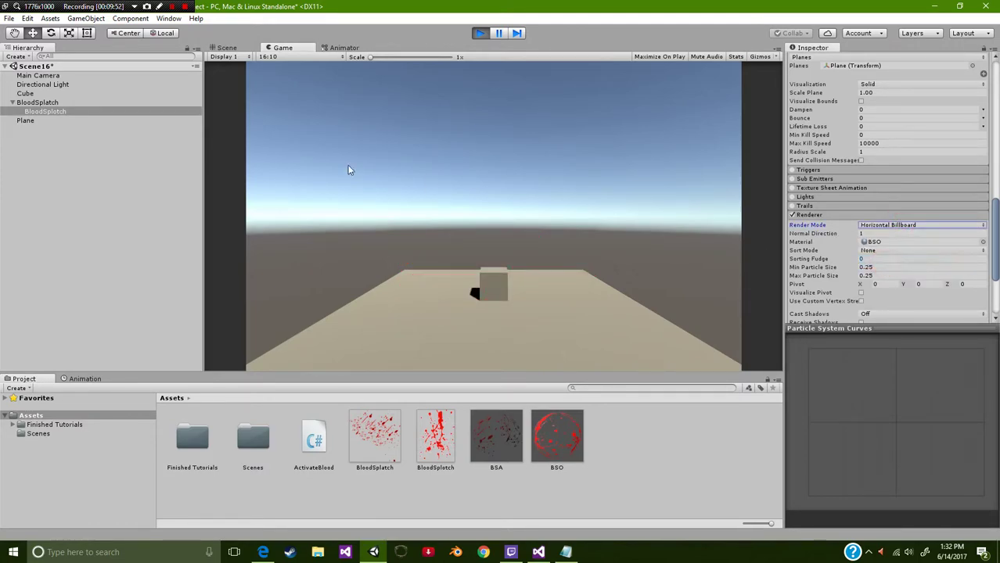
pyautogui.click(480, 146)
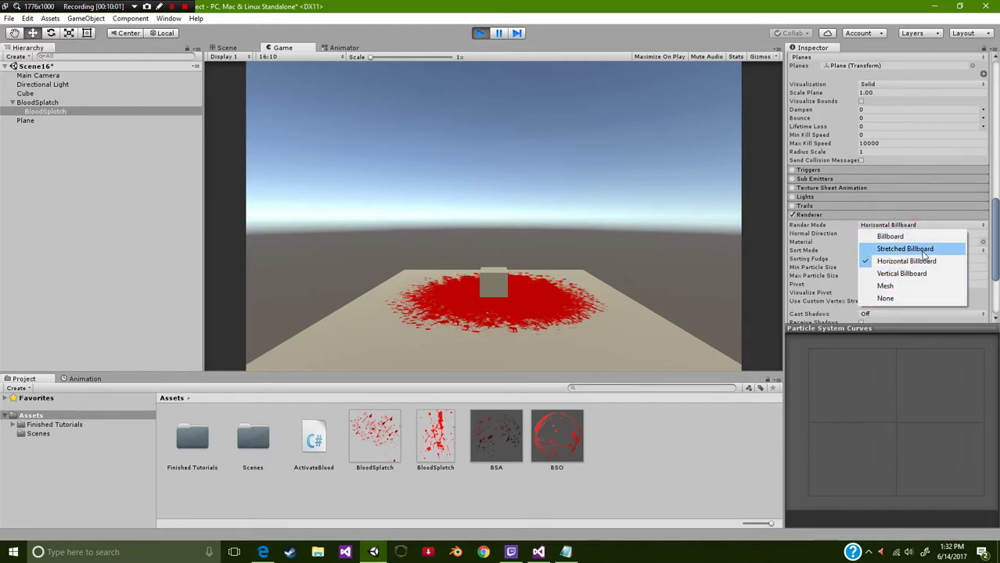
pyautogui.click(909, 262)
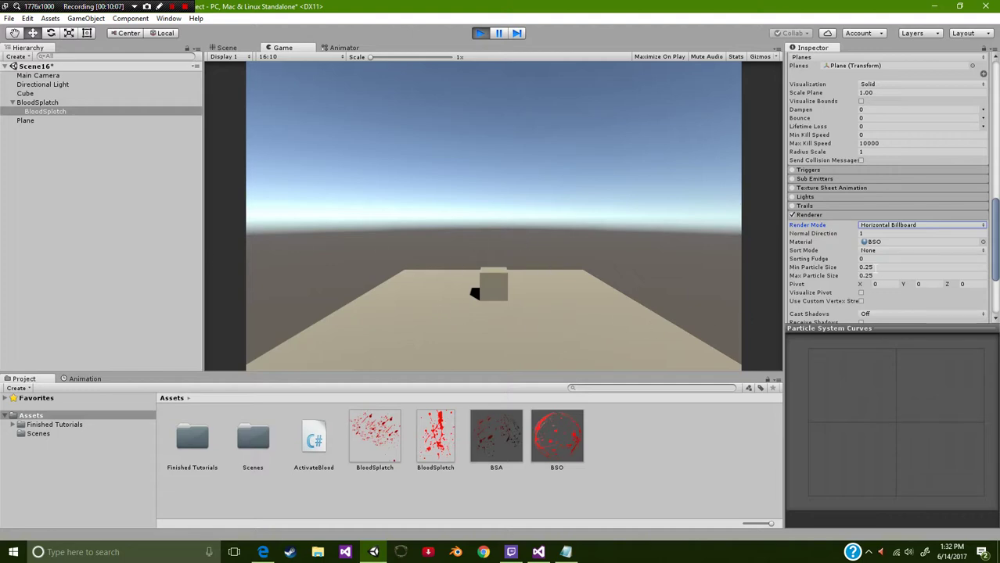
pyautogui.scroll(-2, 875, 267)
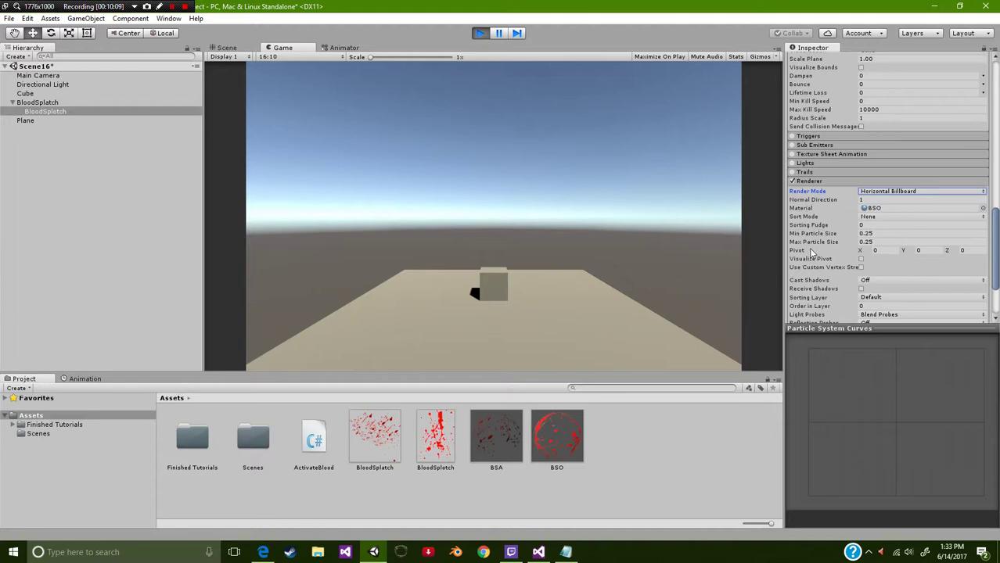
pyautogui.scroll(-5, 948, 250)
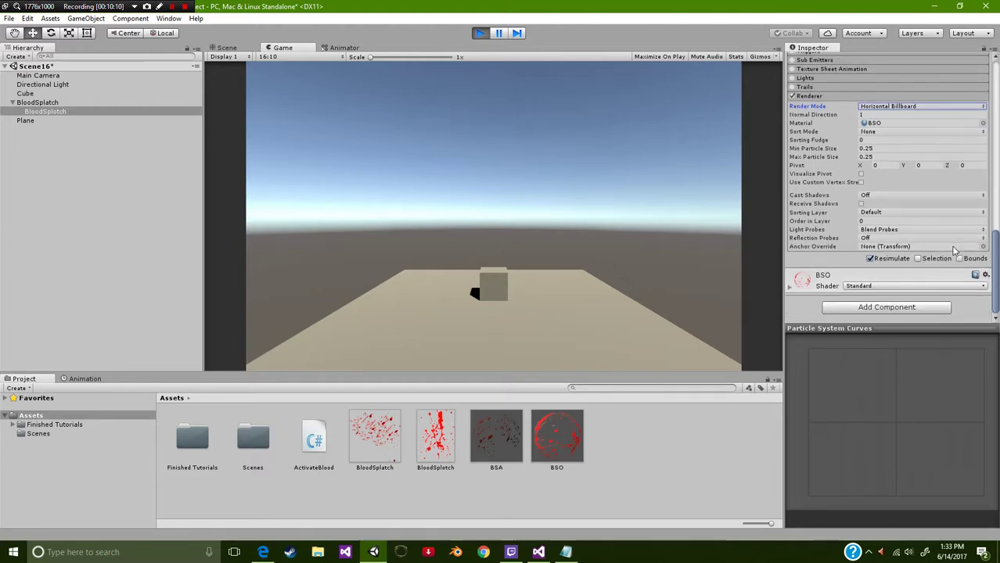
pyautogui.click(688, 215)
pyautogui.click(616, 206)
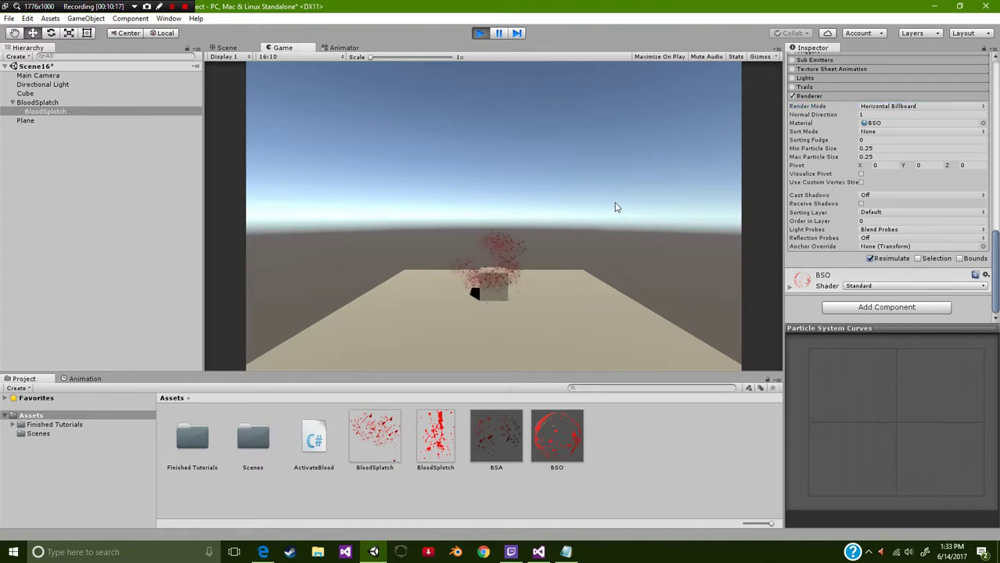